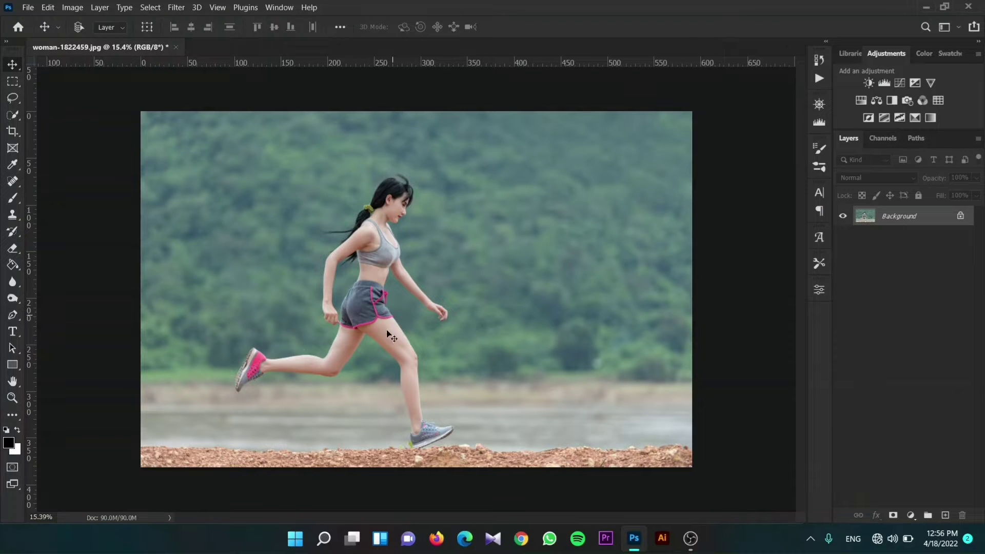
Duplicate the Background layer with Duplicate Layer to create 'Background copy'
{"action": "scroll", "coordinate": [391, 337], "scroll_direction": "up", "scroll_amount": 1}
{"action": "scroll", "coordinate": [393, 349], "scroll_direction": "up", "scroll_amount": 1}
{"action": "scroll", "coordinate": [398, 355], "scroll_direction": "up", "scroll_amount": 1}
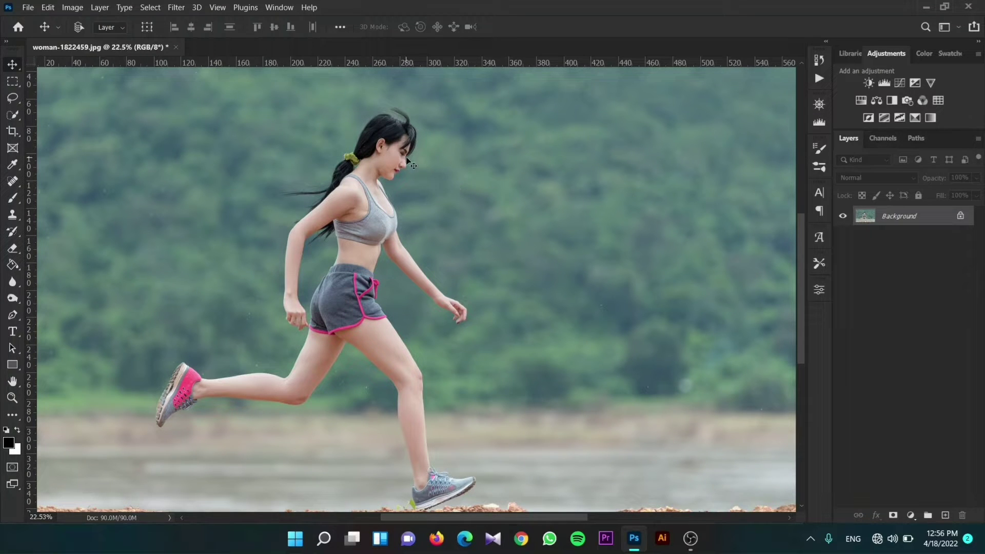
{"action": "scroll", "coordinate": [424, 232], "scroll_direction": "down", "scroll_amount": 1}
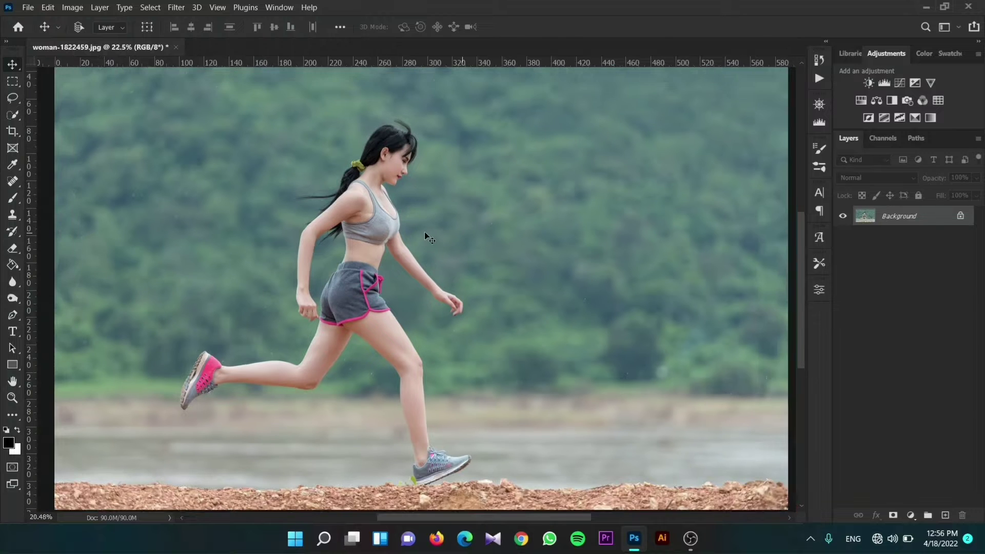
{"action": "scroll", "coordinate": [424, 232], "scroll_direction": "down", "scroll_amount": 1}
{"action": "scroll", "coordinate": [445, 232], "scroll_direction": "down", "scroll_amount": 1}
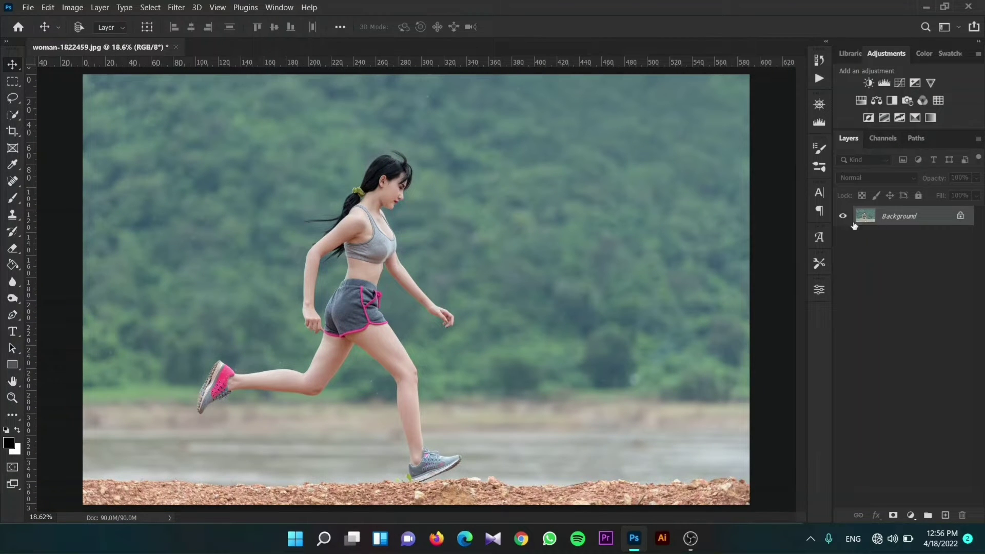
{"action": "key", "text": "ctrl+minus"}
{"action": "key", "text": "ctrl+plus"}
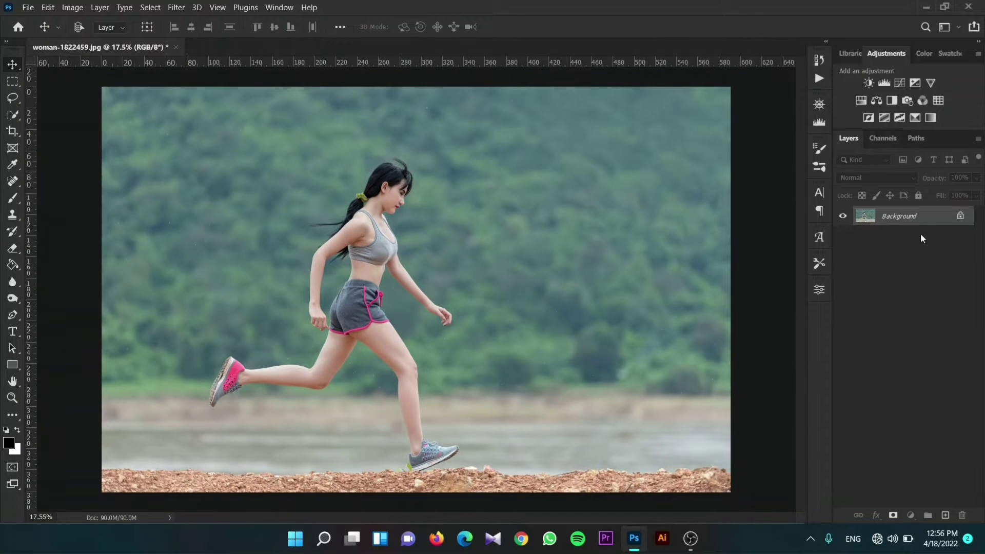
{"action": "right_click", "coordinate": [916, 227]}
{"action": "left_click", "coordinate": [912, 224]}
{"action": "right_click", "coordinate": [911, 223]}
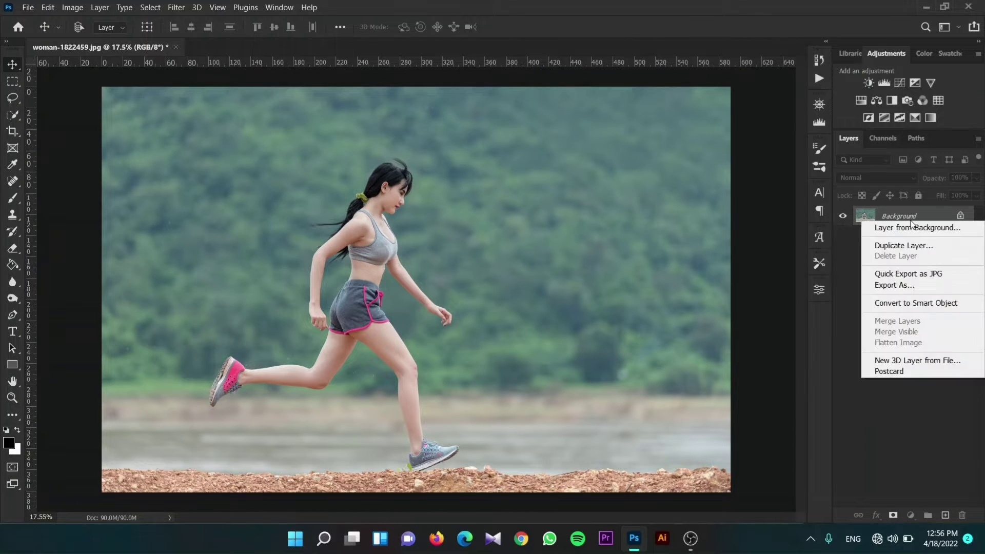
{"action": "left_click", "coordinate": [904, 246]}
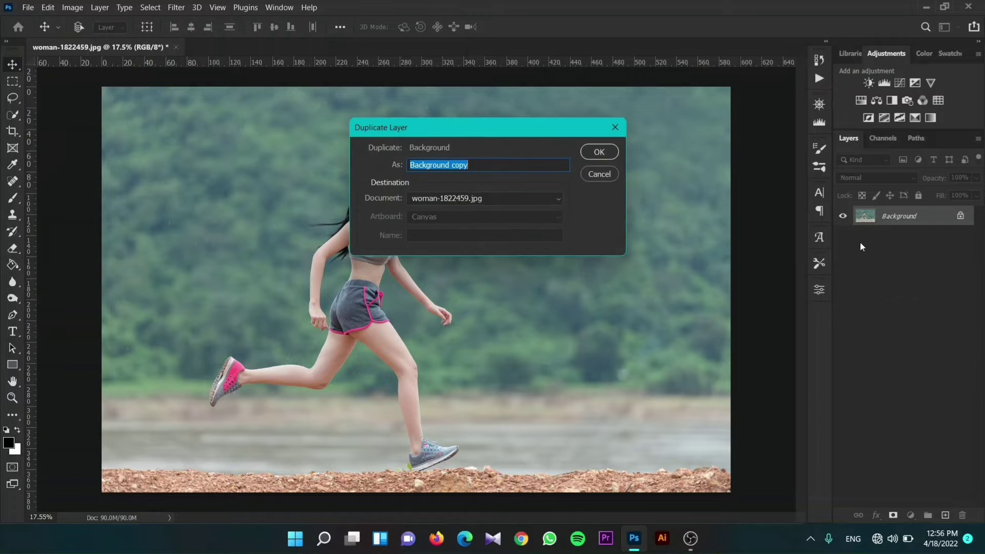
{"action": "left_click", "coordinate": [599, 152]}
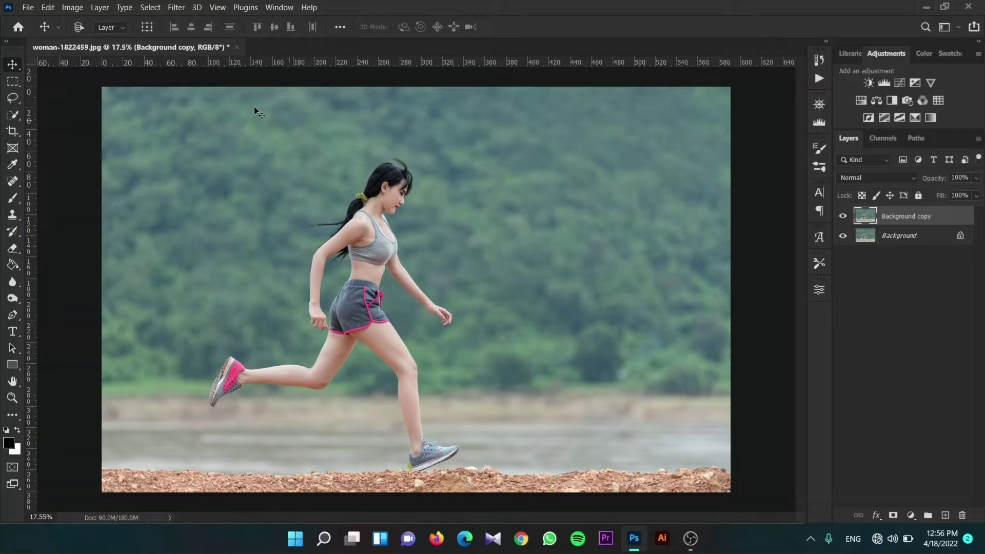
Auto-select the running woman with Select > Subject
{"action": "left_click", "coordinate": [152, 8]}
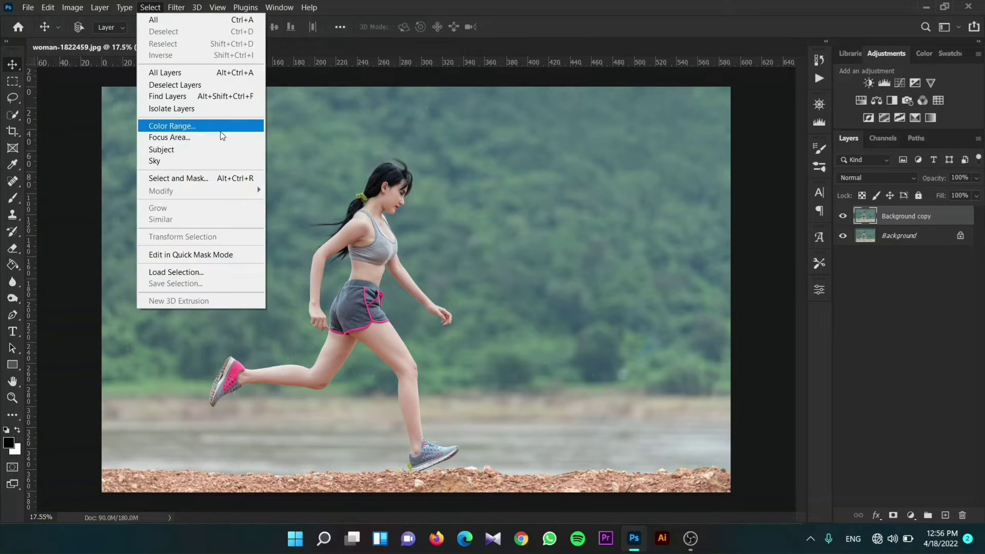
{"action": "left_click", "coordinate": [169, 150]}
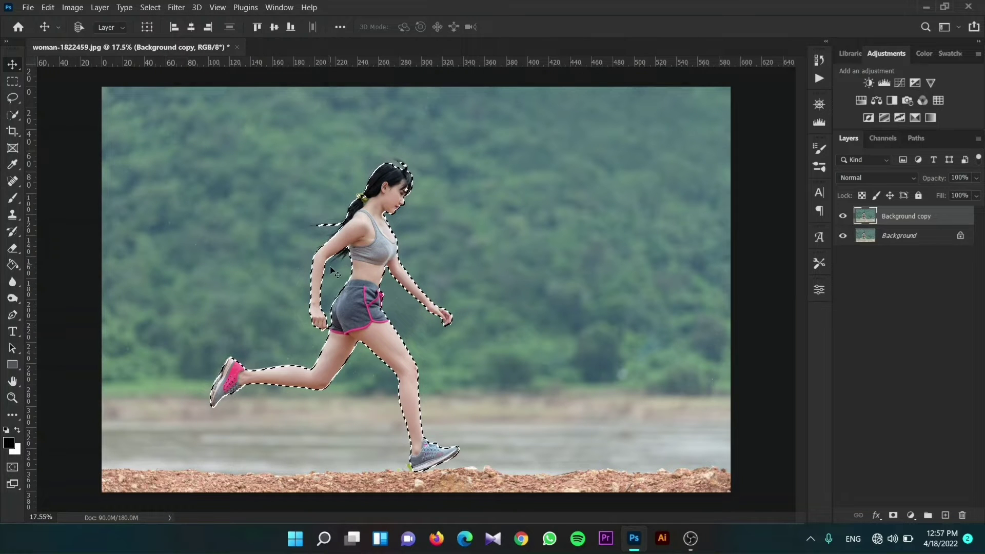
{"action": "scroll", "coordinate": [325, 332], "scroll_direction": "up", "scroll_amount": 3}
{"action": "scroll", "coordinate": [325, 332], "scroll_direction": "up", "scroll_amount": 5}
{"action": "scroll", "coordinate": [328, 328], "scroll_direction": "up", "scroll_amount": 2}
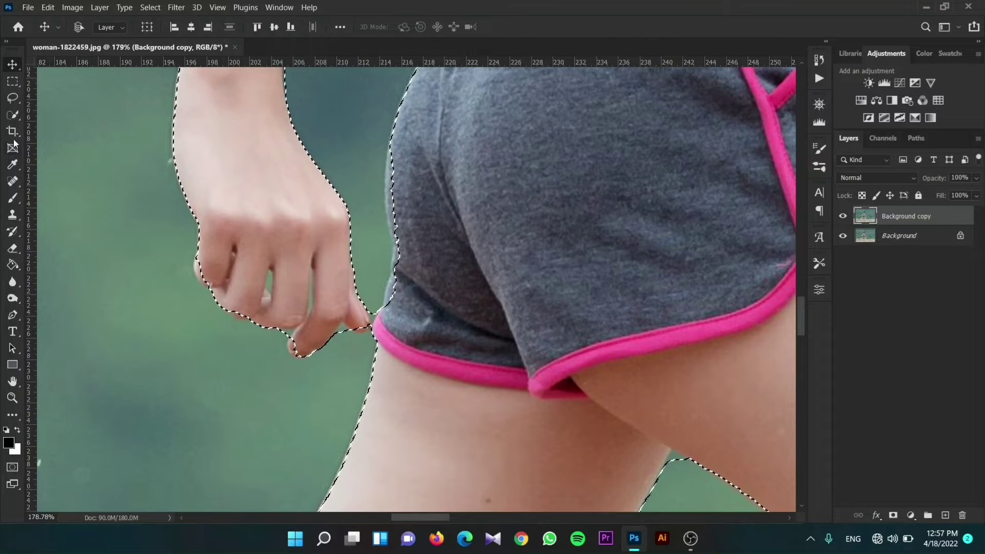
Choose the Quick Selection tool from the selection tool group
{"action": "left_click", "coordinate": [12, 115]}
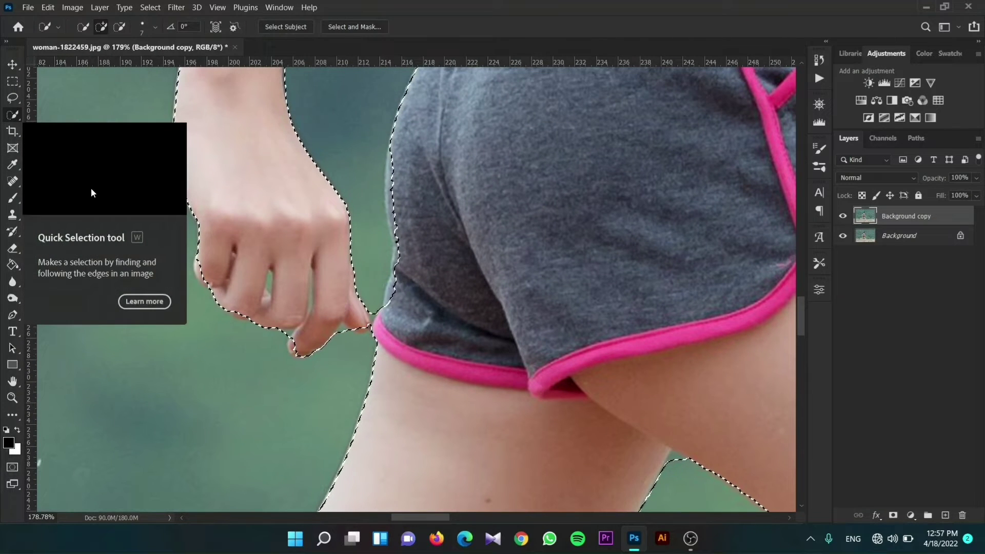
{"action": "right_click", "coordinate": [13, 115]}
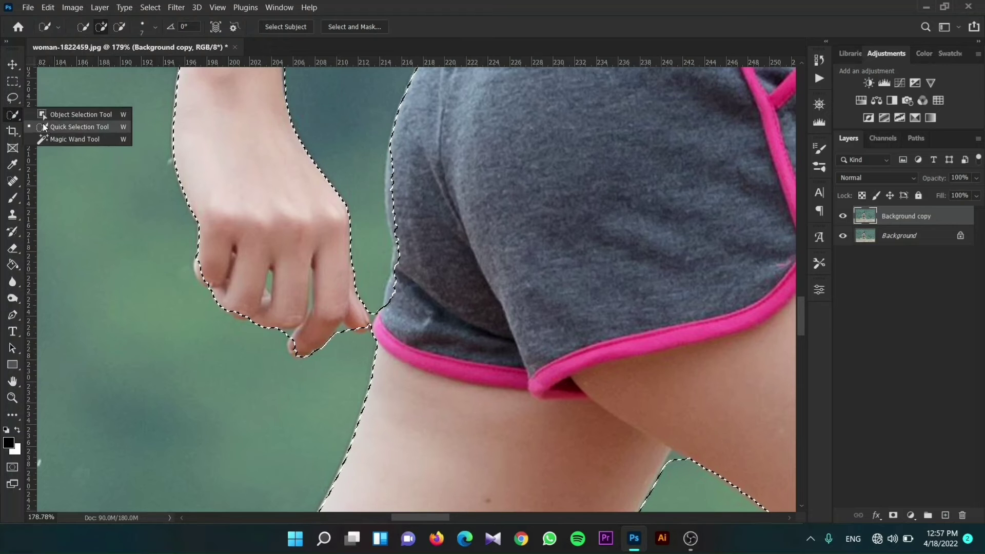
{"action": "left_click", "coordinate": [44, 127]}
{"action": "scroll", "coordinate": [347, 332], "scroll_direction": "up", "scroll_amount": 2}
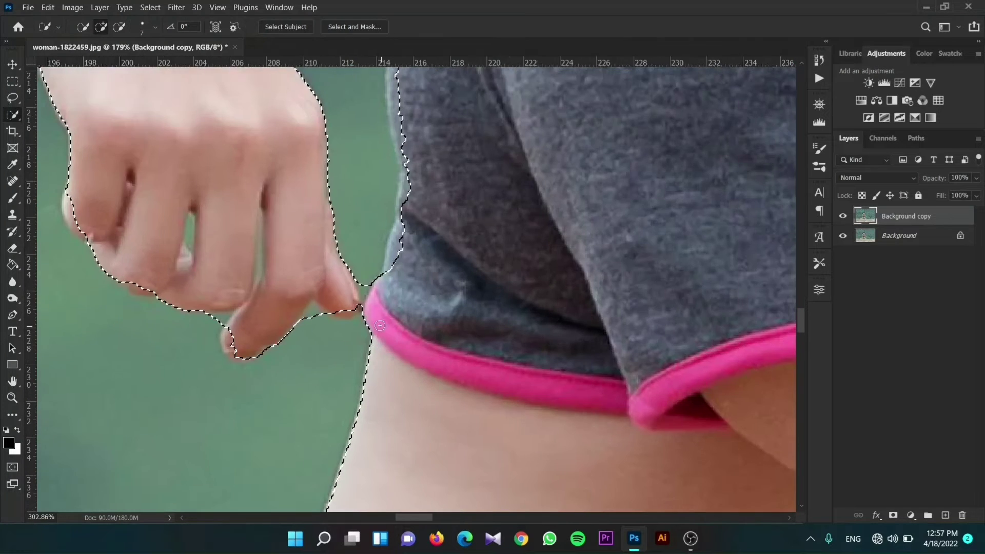
{"action": "scroll", "coordinate": [328, 323], "scroll_direction": "up", "scroll_amount": 3}
{"action": "scroll", "coordinate": [303, 314], "scroll_direction": "up", "scroll_amount": 1}
{"action": "scroll", "coordinate": [380, 283], "scroll_direction": "down", "scroll_amount": 4}
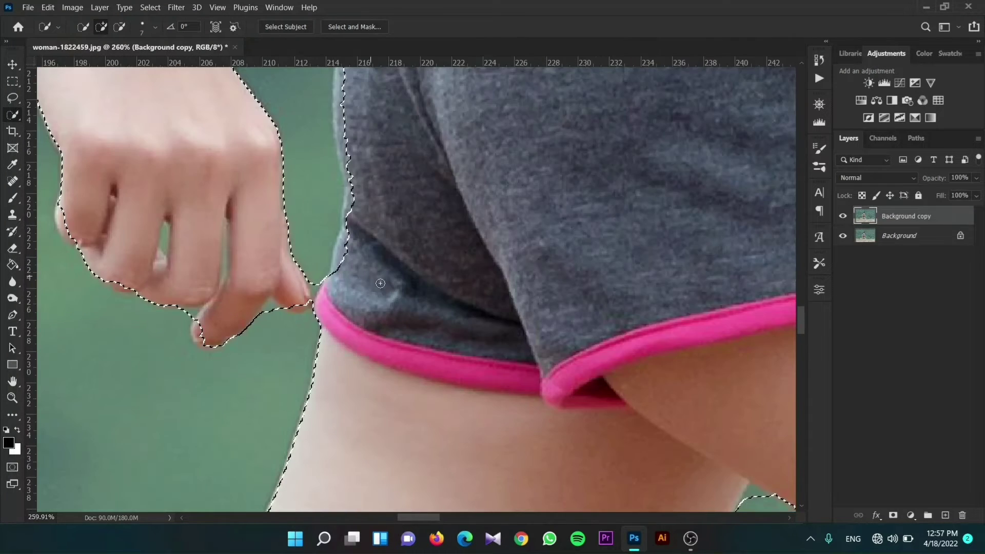
{"action": "scroll", "coordinate": [304, 289], "scroll_direction": "up", "scroll_amount": 2}
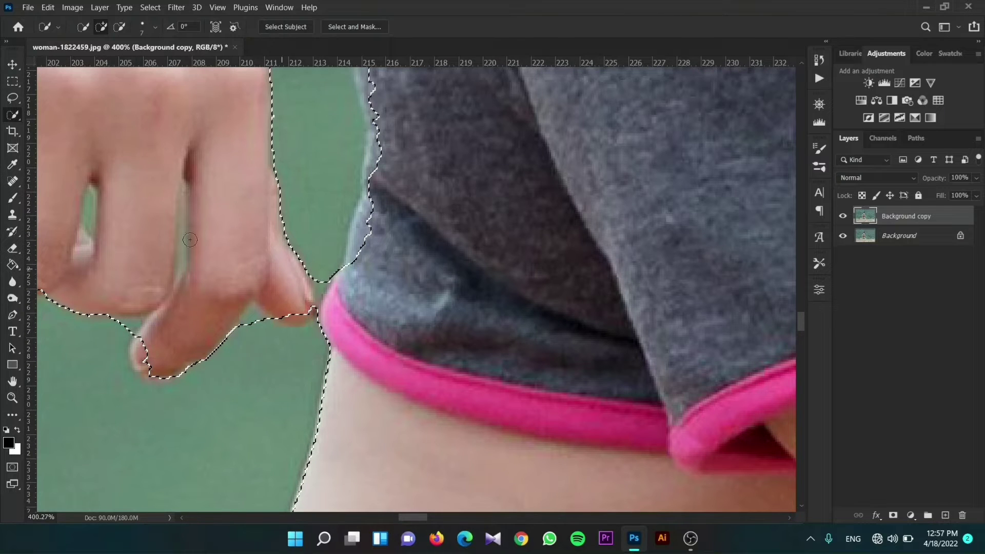
In Subtract mode, remove the green gap by the shorts and trim the edge under the fingertip
{"action": "left_click", "coordinate": [120, 28]}
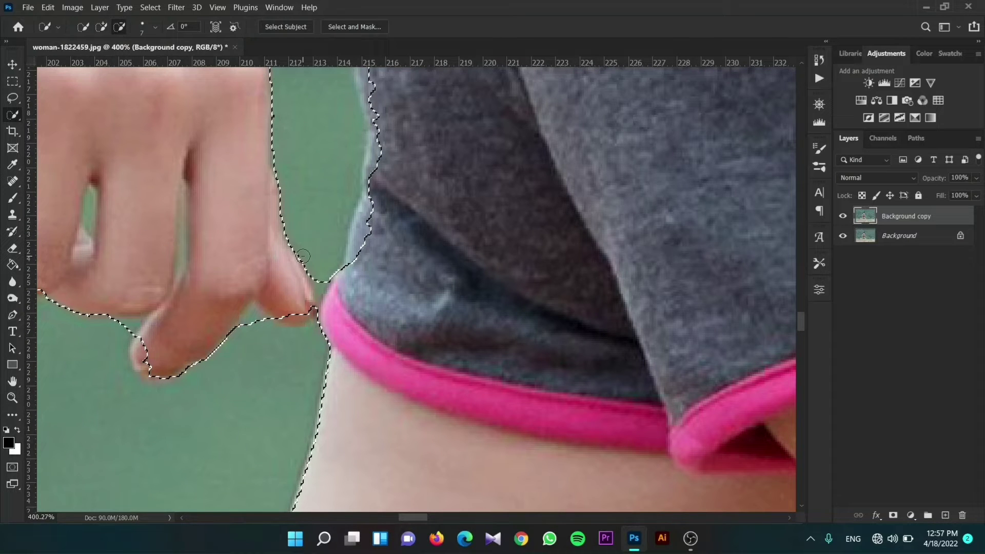
{"action": "left_click_drag", "start_coordinate": [320, 279], "coordinate": [312, 329]}
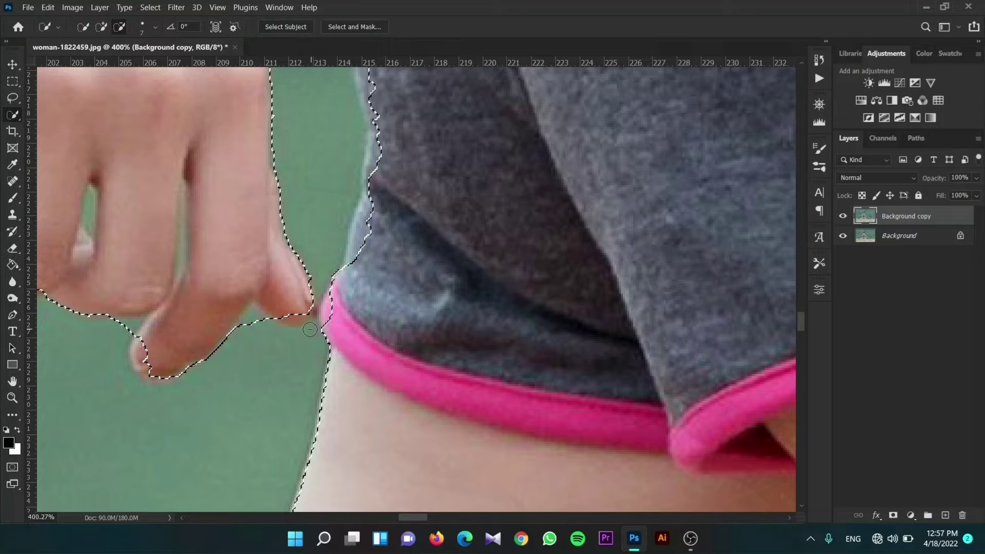
{"action": "scroll", "coordinate": [313, 329], "scroll_direction": "up", "scroll_amount": 3}
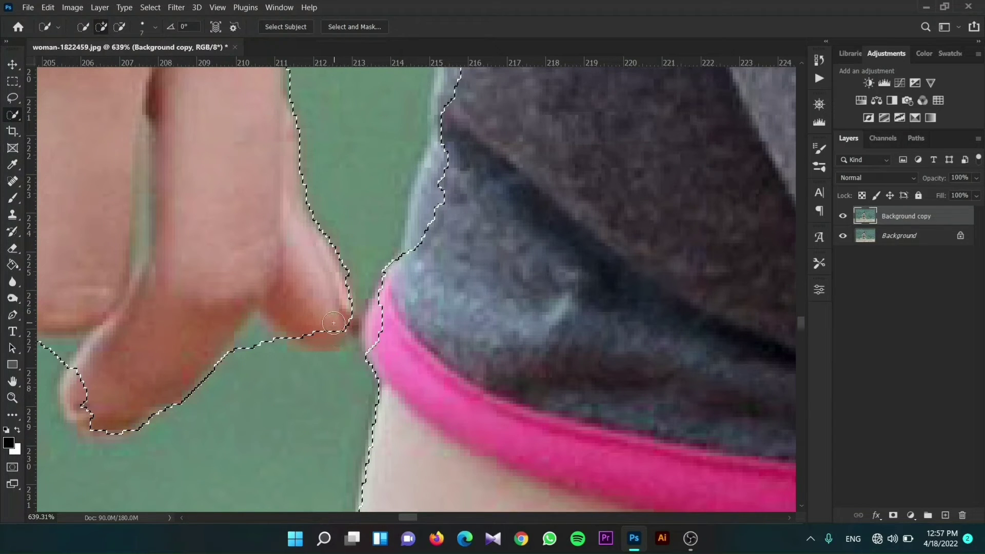
{"action": "left_click_drag", "start_coordinate": [327, 335], "coordinate": [378, 330]}
{"action": "scroll", "coordinate": [382, 308], "scroll_direction": "down", "scroll_amount": 3}
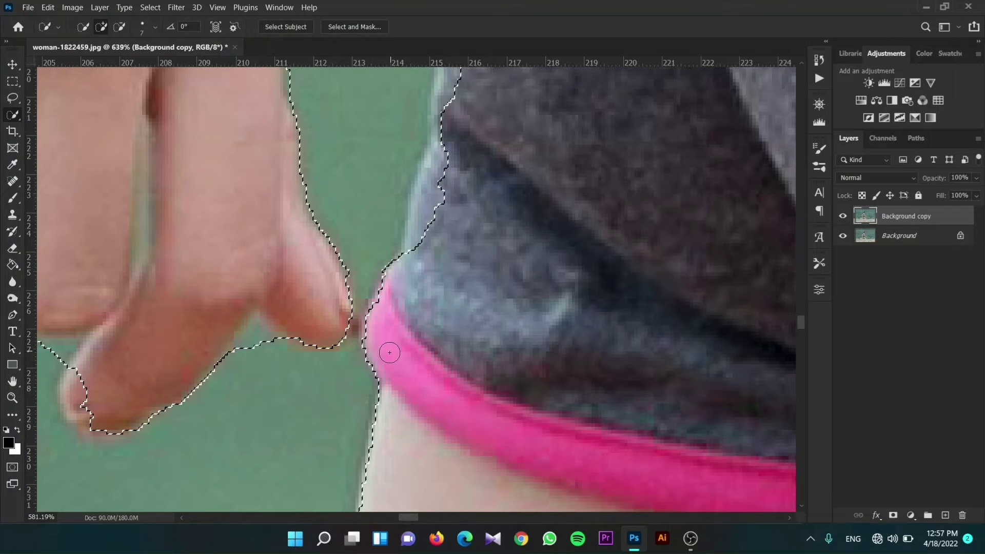
{"action": "scroll", "coordinate": [375, 328], "scroll_direction": "down", "scroll_amount": 3}
{"action": "scroll", "coordinate": [365, 355], "scroll_direction": "down", "scroll_amount": 1}
{"action": "scroll", "coordinate": [364, 355], "scroll_direction": "down", "scroll_amount": 3}
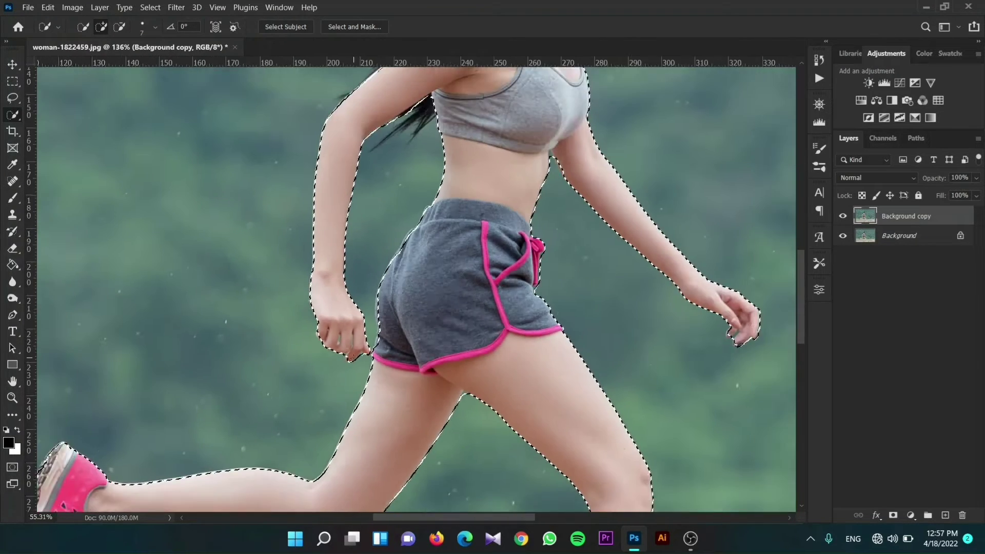
{"action": "scroll", "coordinate": [365, 355], "scroll_direction": "down", "scroll_amount": 2}
{"action": "scroll", "coordinate": [365, 355], "scroll_direction": "down", "scroll_amount": 2}
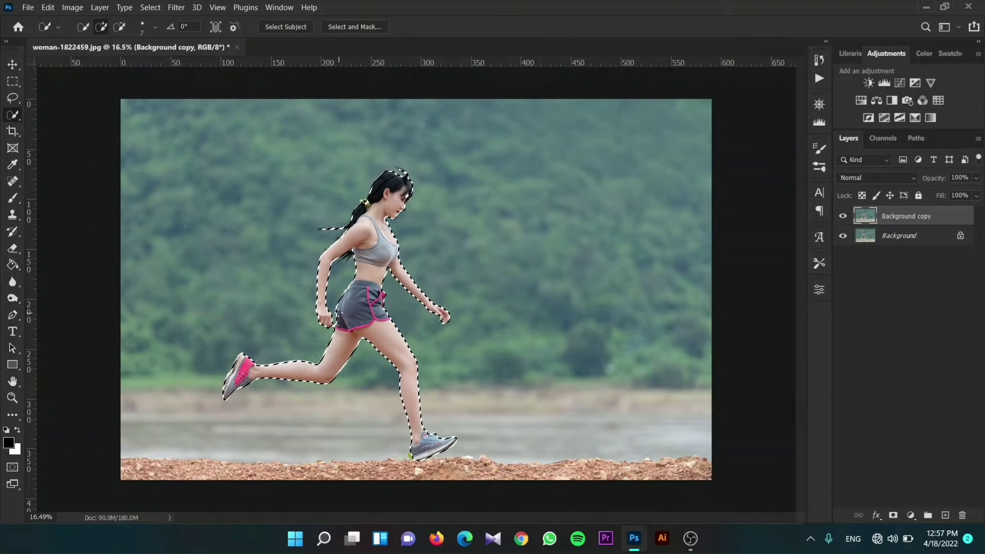
{"action": "key", "text": "ctrl+1"}
{"action": "scroll", "coordinate": [339, 313], "scroll_direction": "down", "scroll_amount": 1}
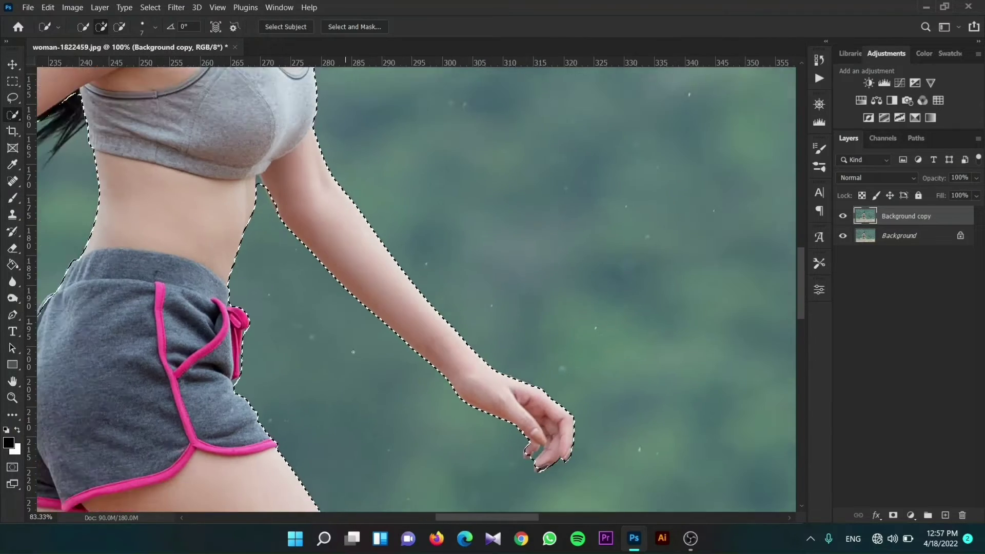
{"action": "scroll", "coordinate": [339, 313], "scroll_direction": "down", "scroll_amount": 3}
{"action": "scroll", "coordinate": [338, 313], "scroll_direction": "down", "scroll_amount": 3}
{"action": "scroll", "coordinate": [339, 313], "scroll_direction": "down", "scroll_amount": 1}
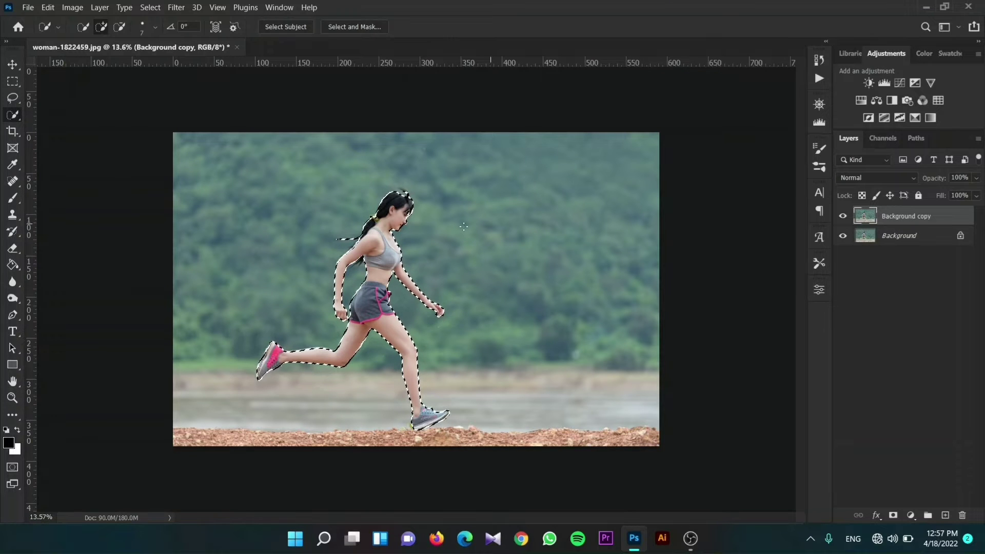
Copy the selected runner to a new Layer 1, check the cut-out, then reselect Background copy
{"action": "right_click", "coordinate": [371, 273]}
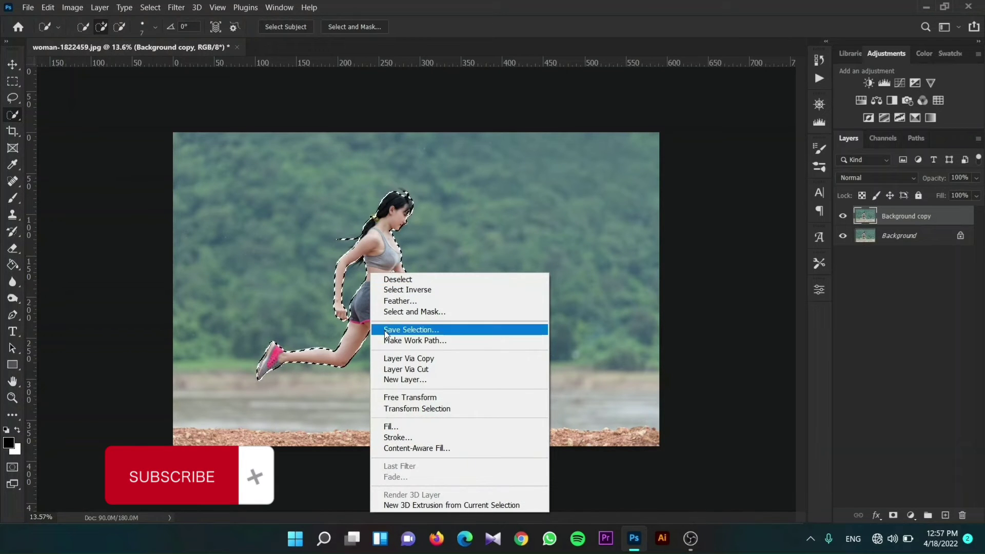
{"action": "left_click", "coordinate": [390, 359]}
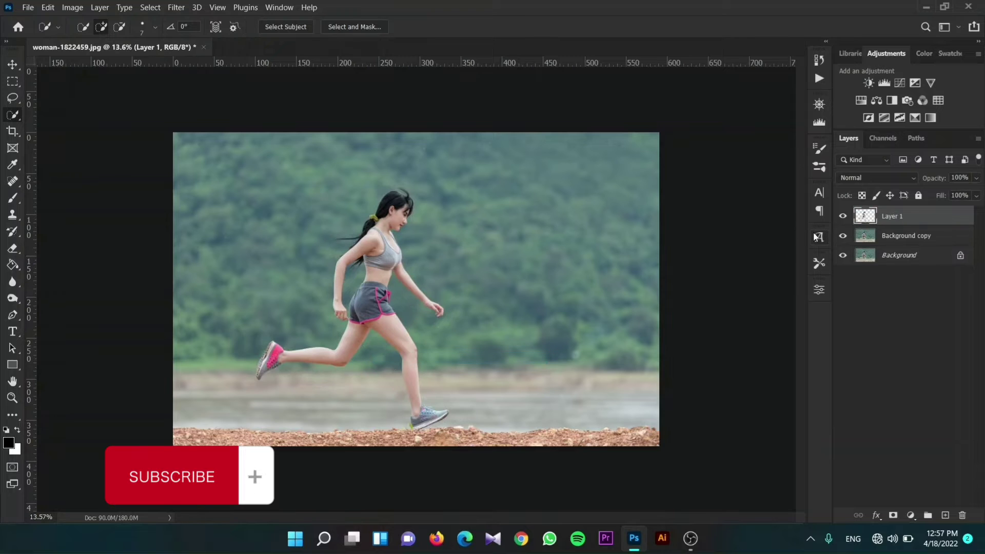
{"action": "left_click", "coordinate": [844, 255]}
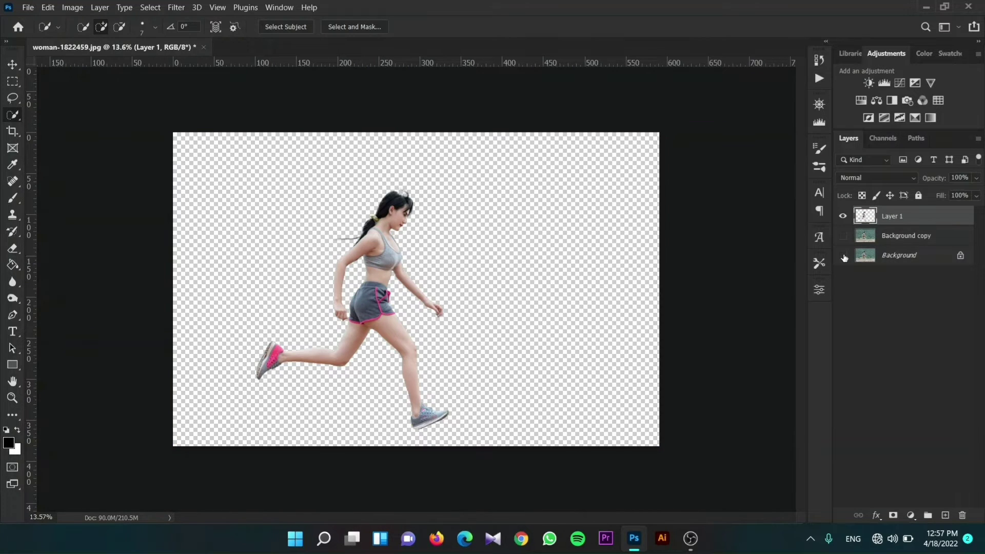
{"action": "left_click_drag", "start_coordinate": [844, 256], "coordinate": [845, 237]}
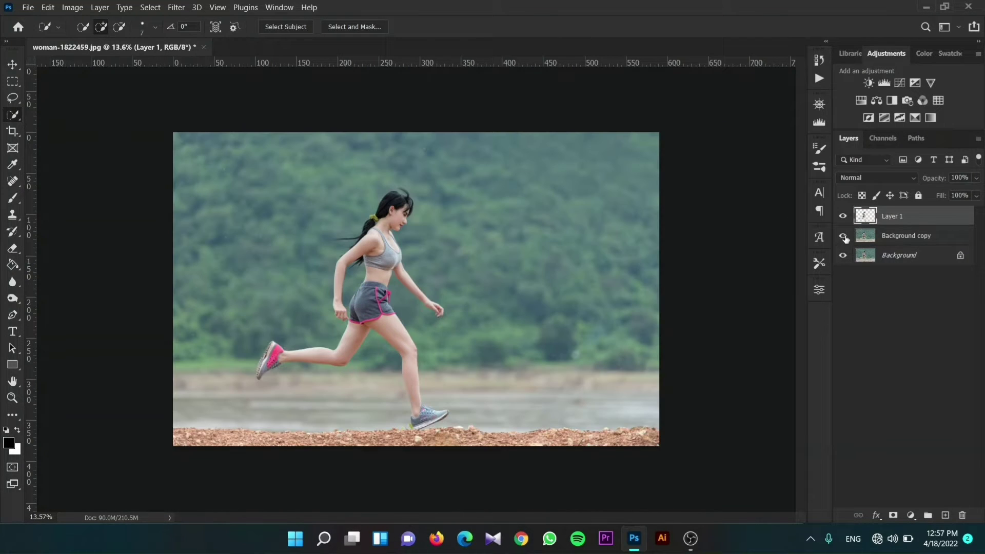
{"action": "left_click", "coordinate": [892, 234]}
Select the runner via Select > Subject, then expand the selection by 40 pixels
{"action": "left_click", "coordinate": [162, 6]}
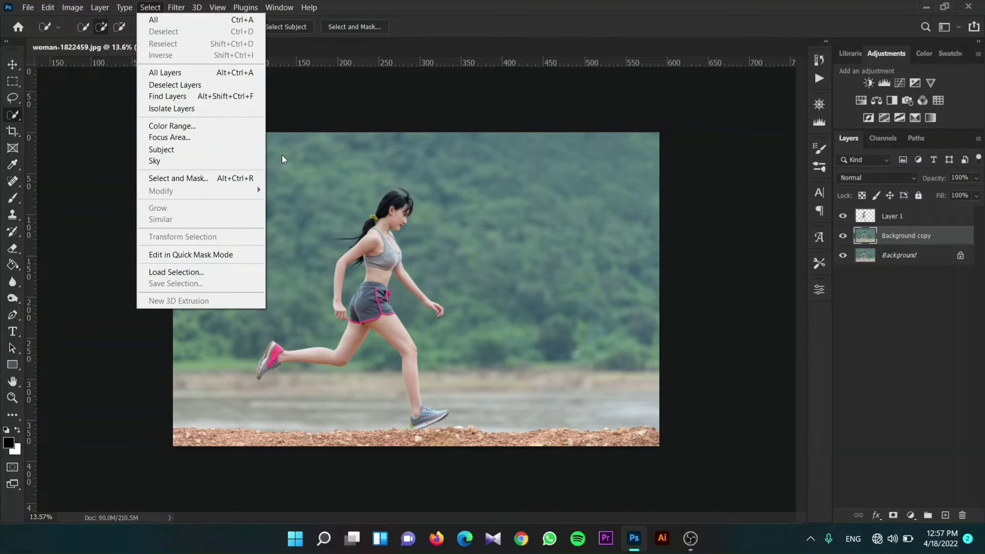
{"action": "left_click", "coordinate": [234, 150]}
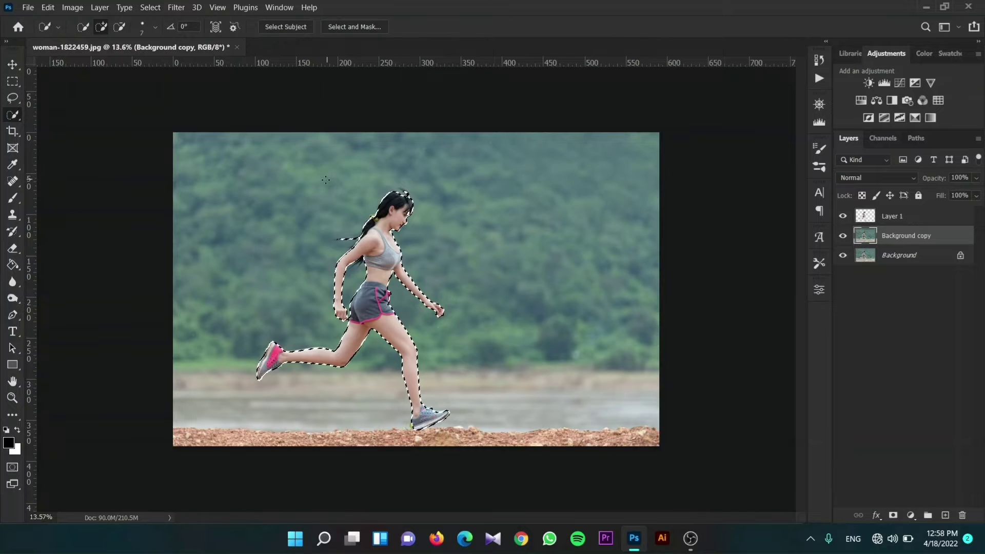
{"action": "left_click", "coordinate": [150, 7]}
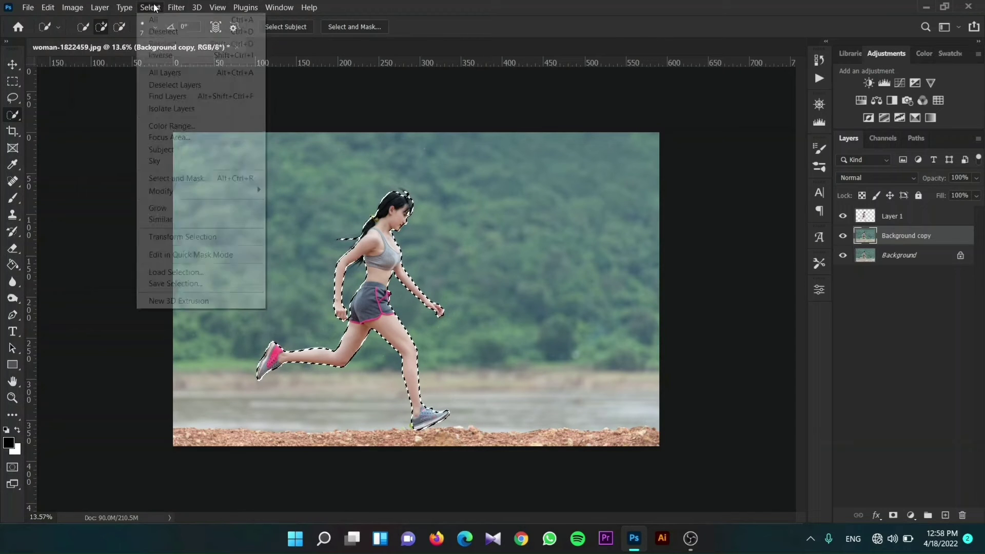
{"action": "mouse_move", "coordinate": [162, 191]}
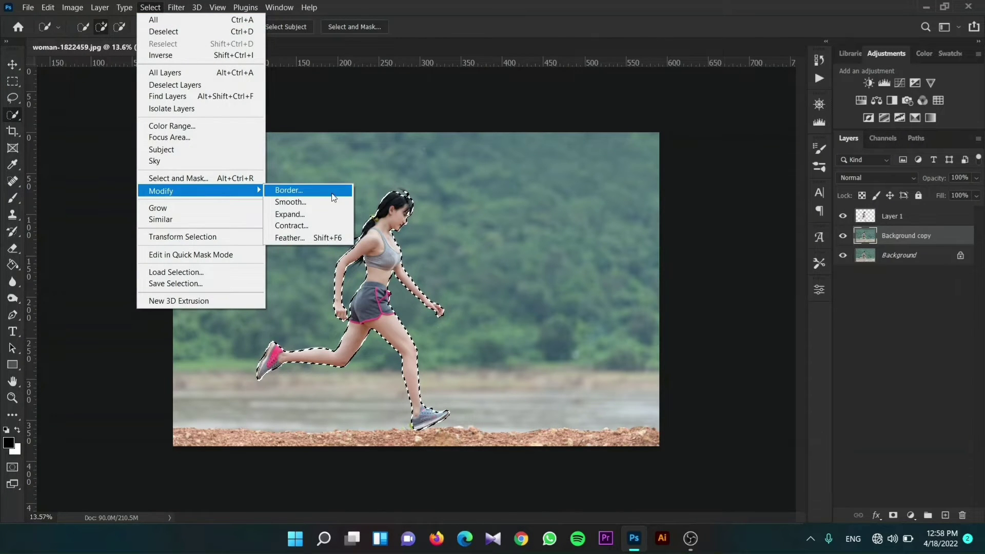
{"action": "left_click", "coordinate": [318, 215]}
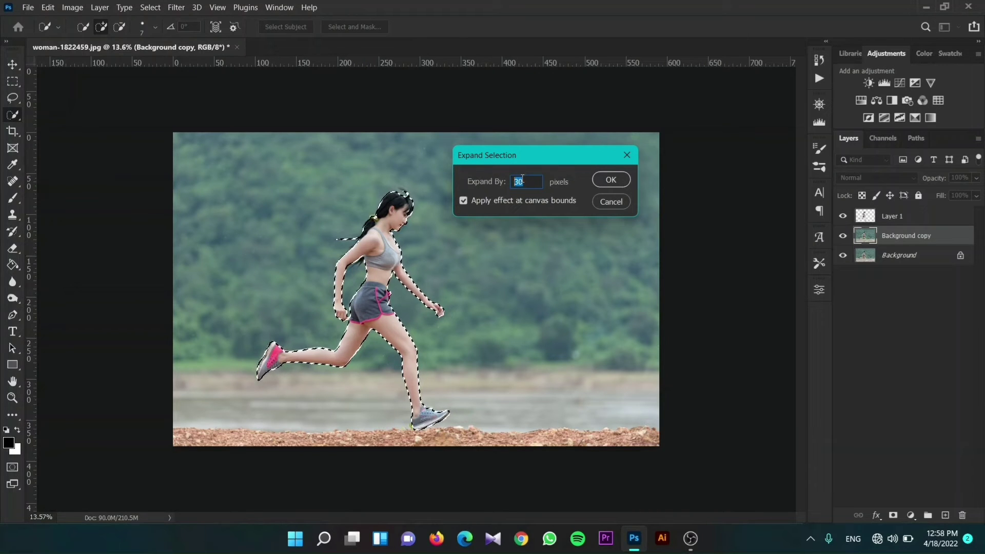
{"action": "type", "text": "40"}
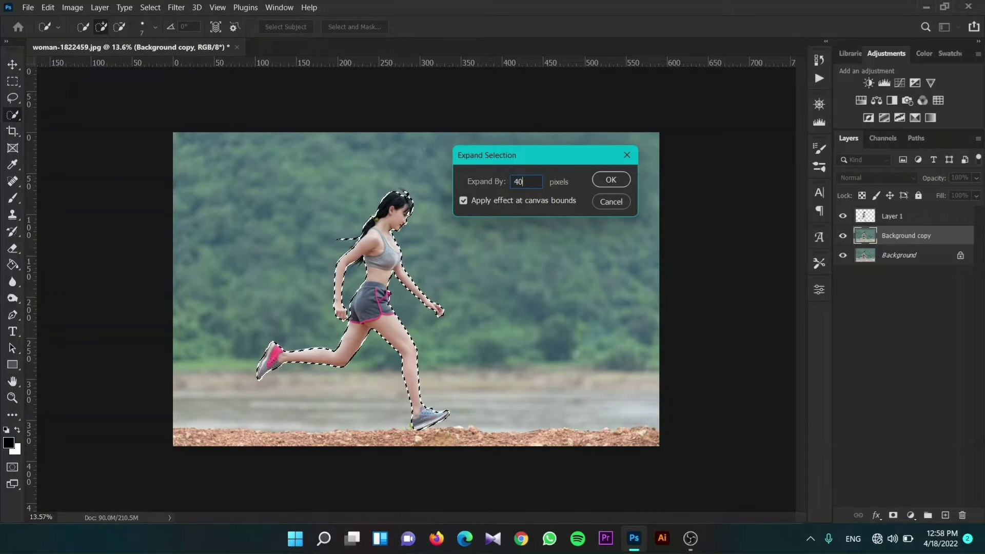
{"action": "left_click", "coordinate": [604, 180]}
{"action": "scroll", "coordinate": [328, 362], "scroll_direction": "up", "scroll_amount": 5}
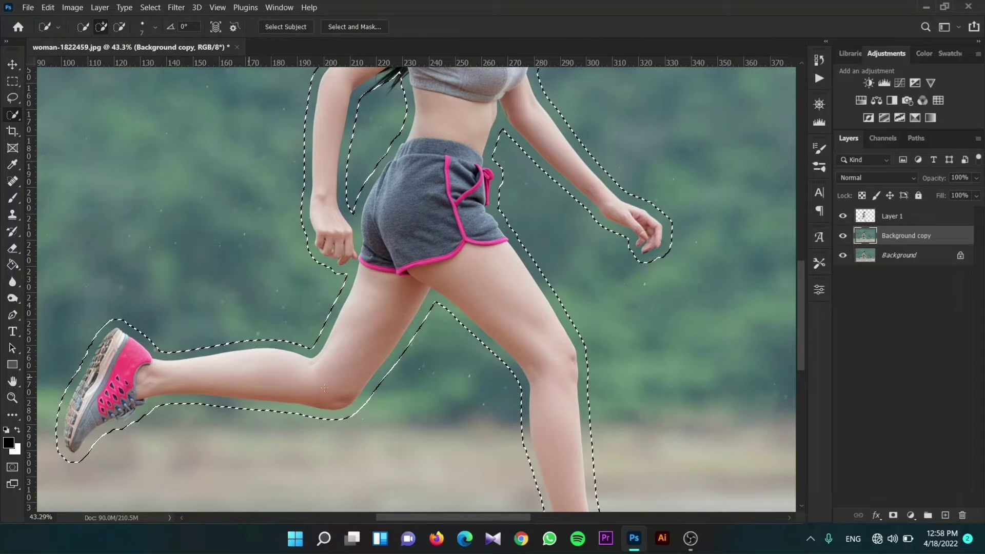
{"action": "scroll", "coordinate": [536, 405], "scroll_direction": "down", "scroll_amount": 3}
{"action": "scroll", "coordinate": [537, 406], "scroll_direction": "down", "scroll_amount": 2}
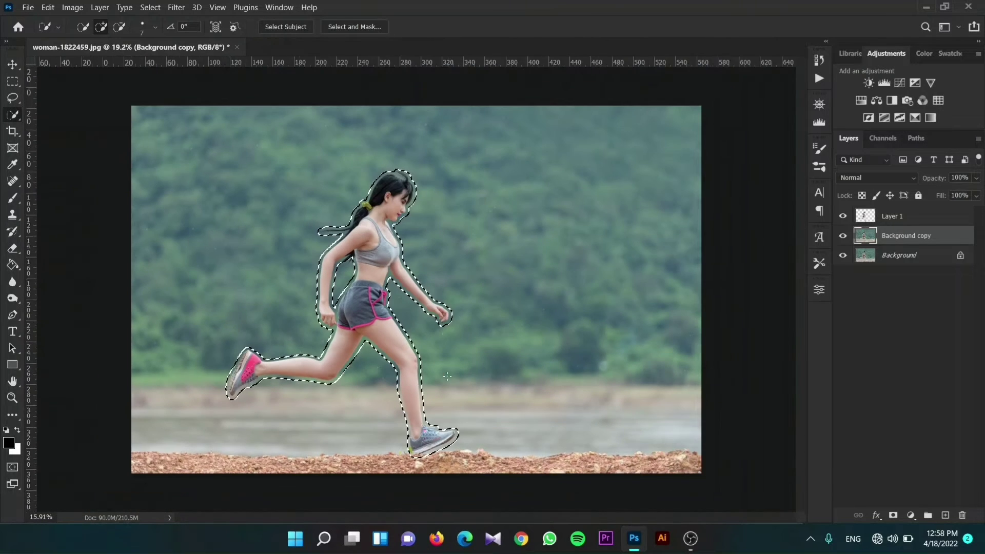
Content-Aware Fill the expanded selection, hide Layer 1, and deselect
{"action": "right_click", "coordinate": [377, 309]}
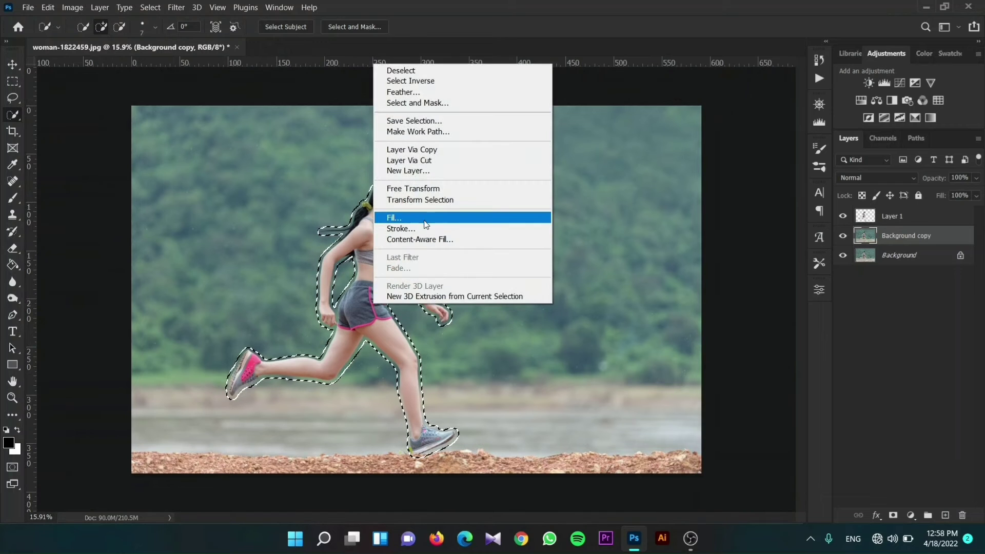
{"action": "left_click", "coordinate": [394, 218]}
{"action": "left_click", "coordinate": [582, 143]}
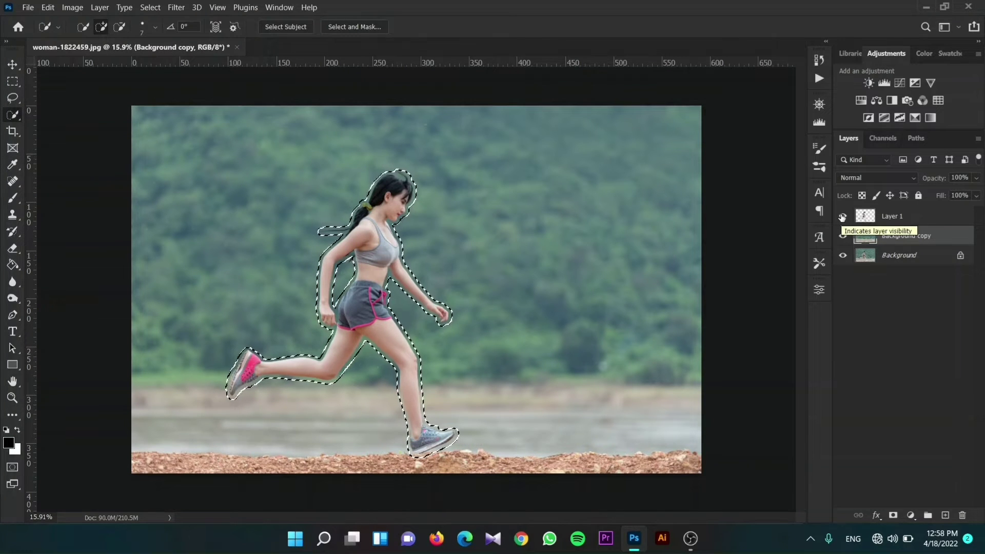
{"action": "left_click", "coordinate": [842, 217]}
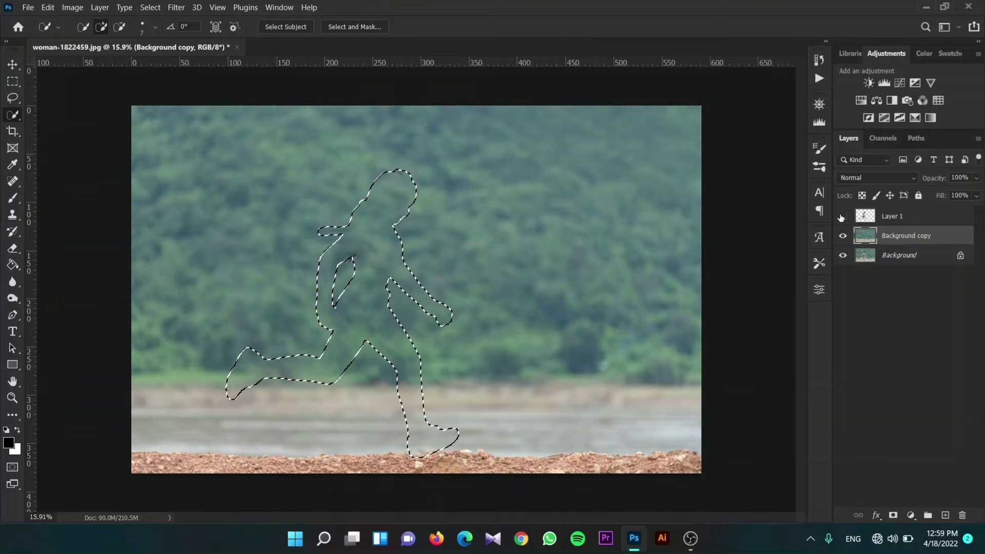
{"action": "key", "text": "ctrl+d"}
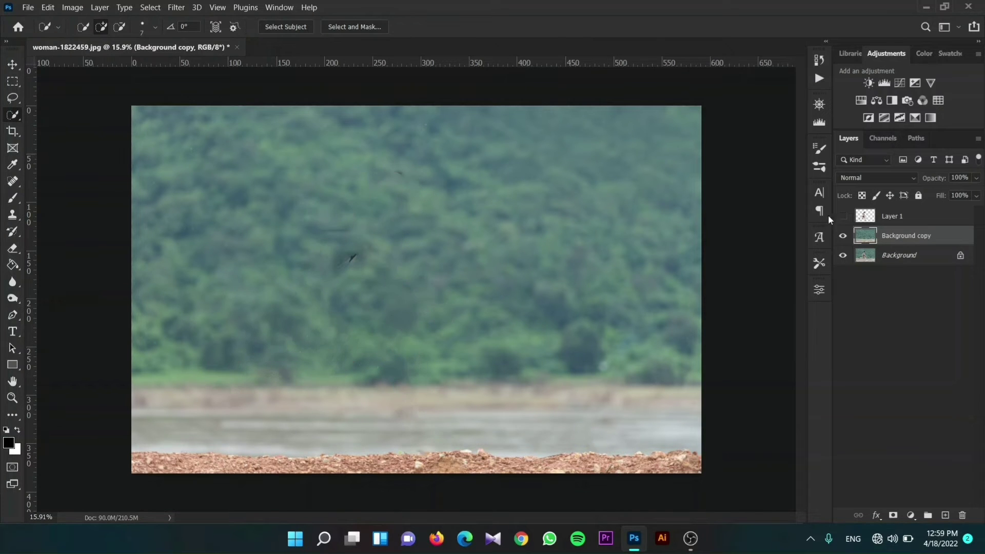
{"action": "scroll", "coordinate": [367, 245], "scroll_direction": "up", "scroll_amount": 5}
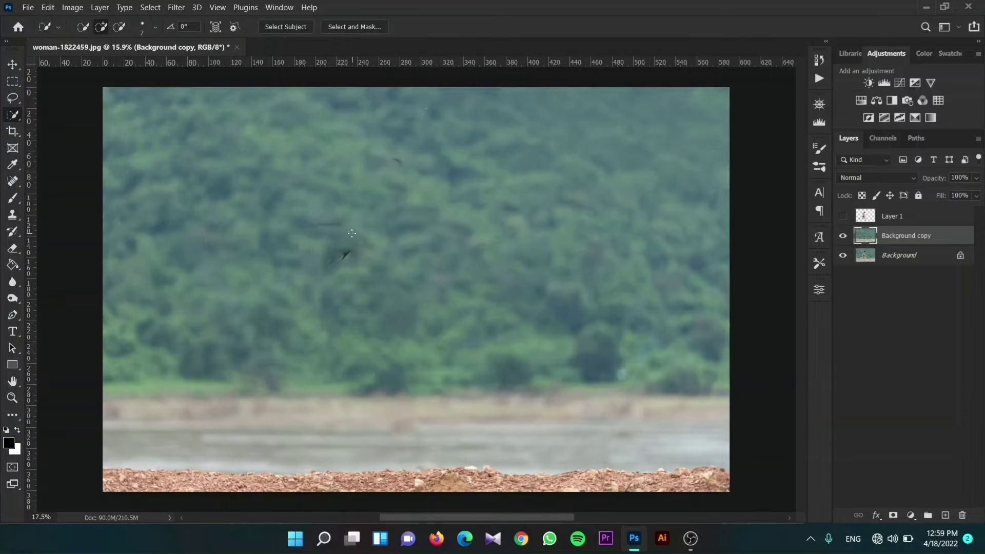
Spot-heal the two dark streaks in the trees, then make Layer 1 visible again
{"action": "left_click", "coordinate": [13, 181]}
{"action": "right_click", "coordinate": [12, 181]}
{"action": "left_click", "coordinate": [57, 180]}
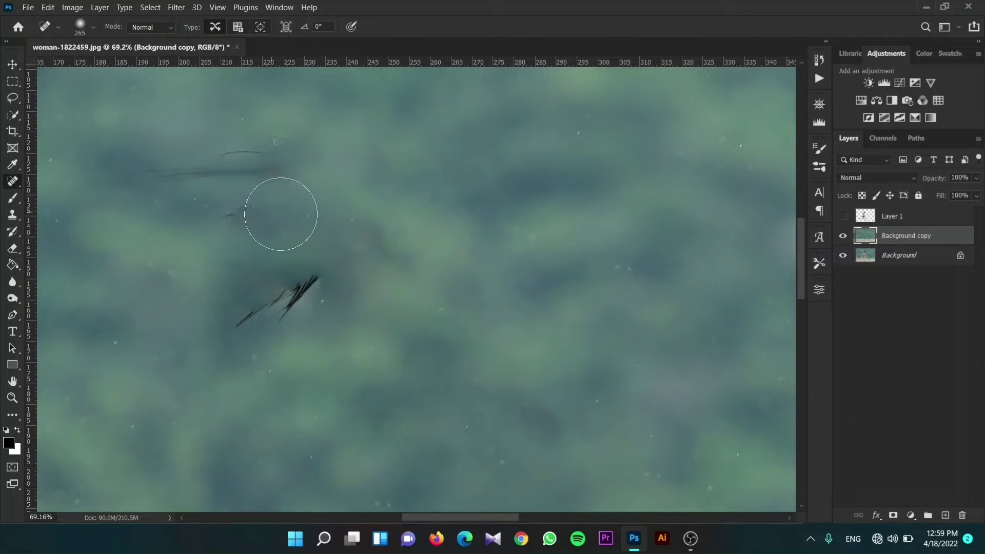
{"action": "mouse_move", "coordinate": [310, 277]}
{"action": "left_mouse_down"}
{"action": "mouse_move", "coordinate": [230, 309]}
{"action": "mouse_move", "coordinate": [270, 325]}
{"action": "mouse_move", "coordinate": [367, 315]}
{"action": "mouse_move", "coordinate": [352, 315]}
{"action": "left_mouse_up"}
{"action": "left_click_drag", "start_coordinate": [159, 183], "coordinate": [358, 163]}
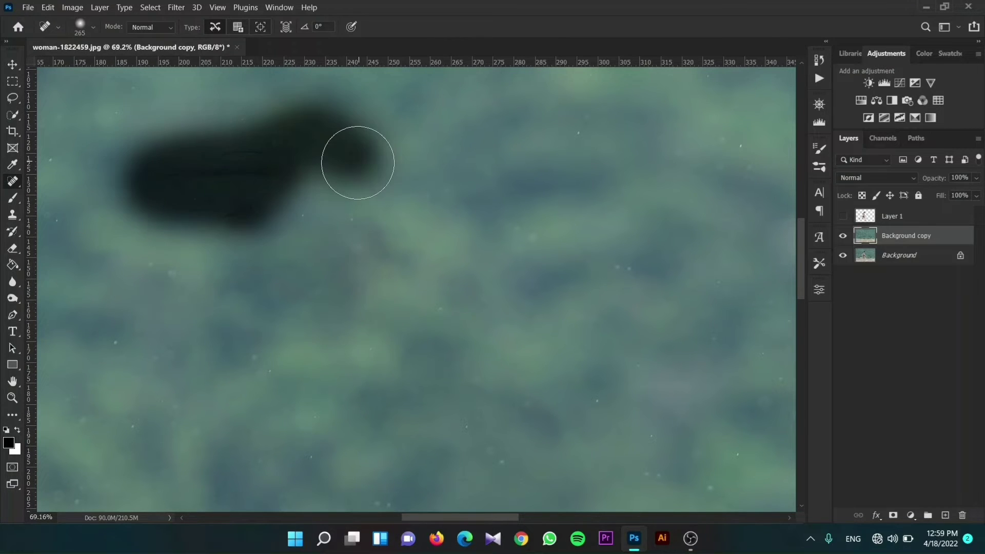
{"action": "scroll", "coordinate": [358, 162], "scroll_direction": "down", "scroll_amount": 3}
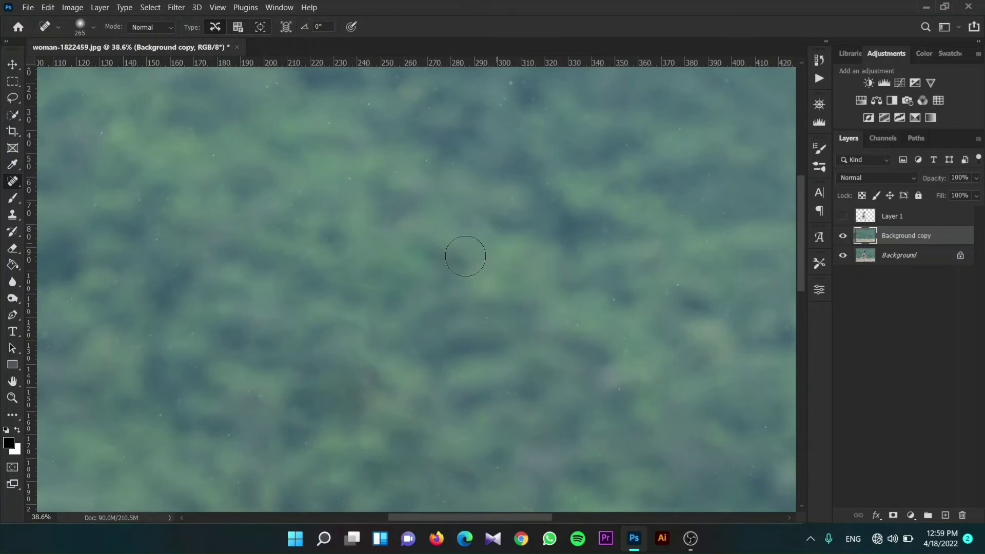
{"action": "scroll", "coordinate": [465, 256], "scroll_direction": "down", "scroll_amount": 3}
{"action": "left_click", "coordinate": [843, 216]}
Nudge the runner layer slightly with the Move tool
{"action": "scroll", "coordinate": [477, 261], "scroll_direction": "down", "scroll_amount": 2}
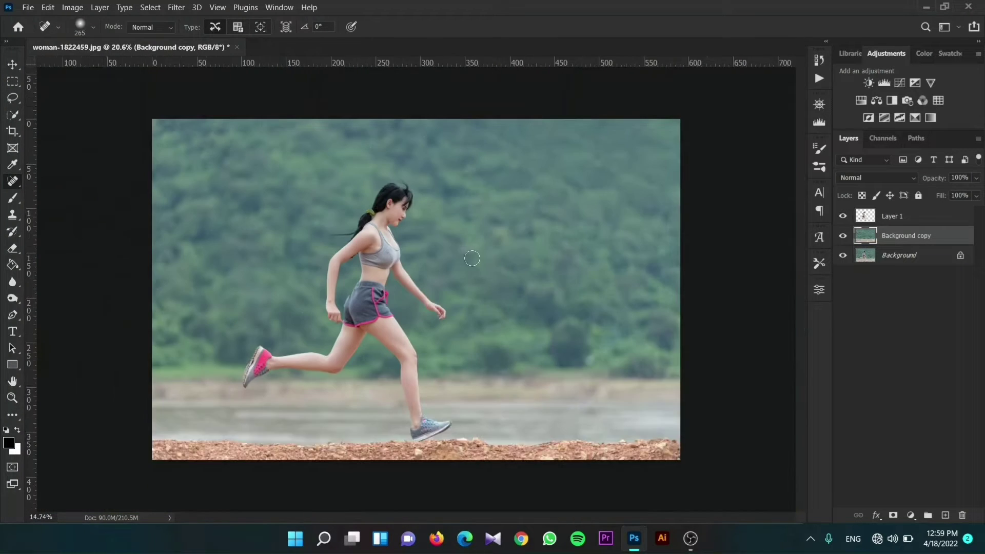
{"action": "scroll", "coordinate": [455, 255], "scroll_direction": "down", "scroll_amount": 1}
{"action": "left_click", "coordinate": [7, 64]}
{"action": "mouse_move", "coordinate": [384, 245]}
{"action": "left_mouse_down"}
{"action": "mouse_move", "coordinate": [349, 248]}
{"action": "mouse_move", "coordinate": [381, 252]}
{"action": "left_mouse_up"}
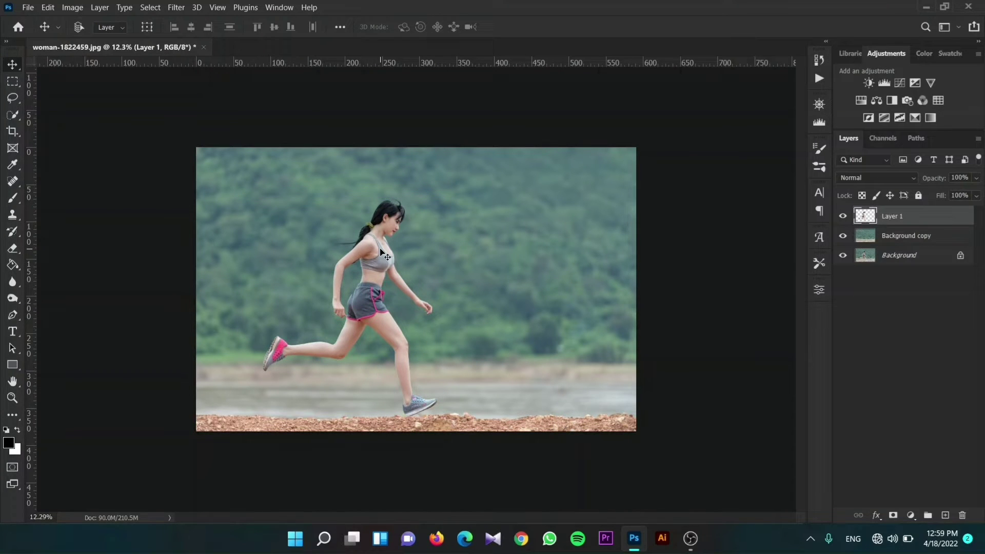
Start Edit > Puppet Warp on Layer 1 and pin the runner's head
{"action": "left_click", "coordinate": [48, 6]}
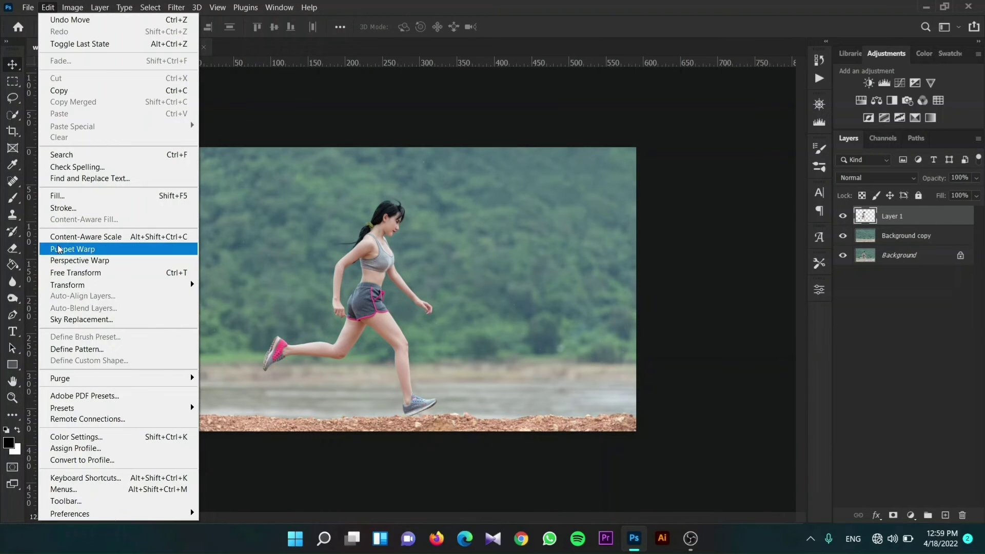
{"action": "left_click", "coordinate": [62, 250]}
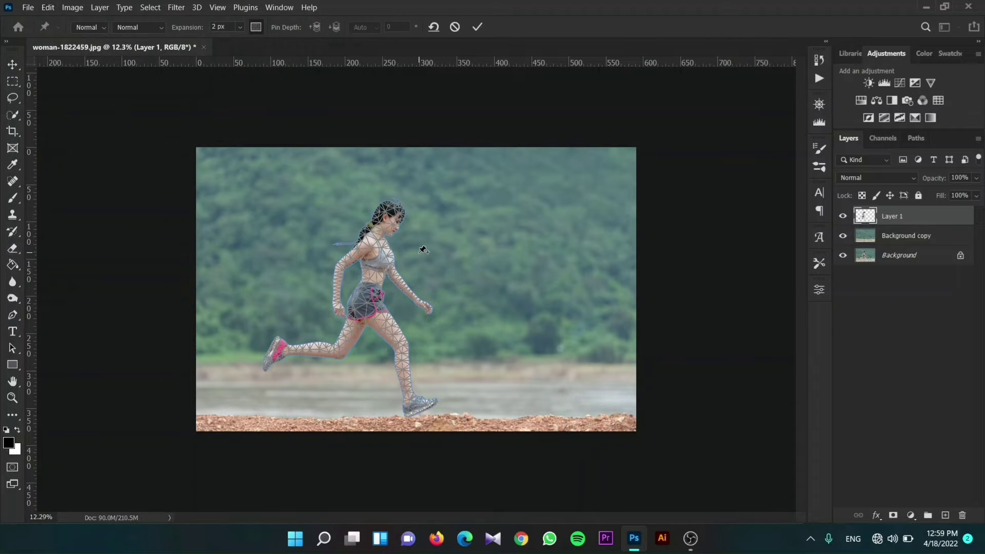
{"action": "scroll", "coordinate": [330, 378], "scroll_direction": "up", "scroll_amount": 3}
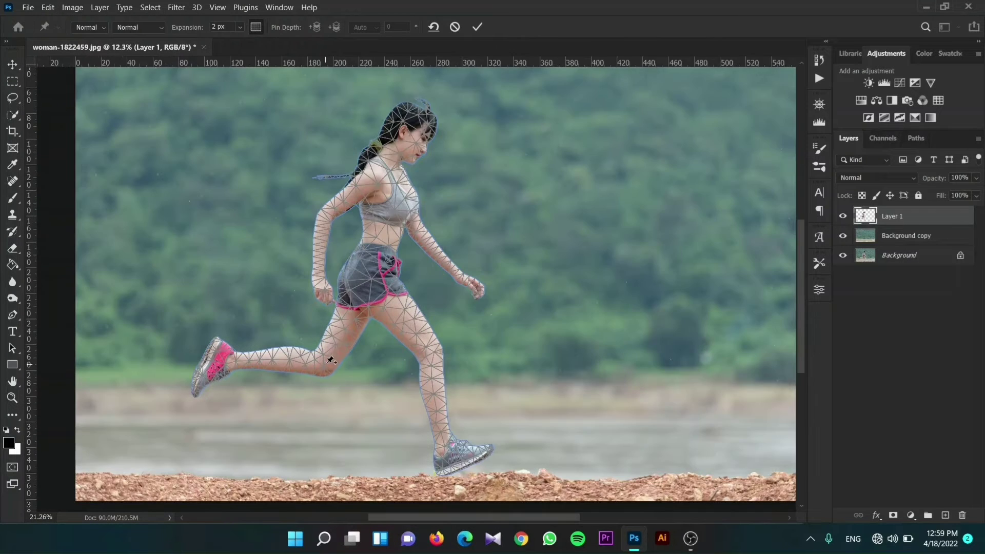
{"action": "scroll", "coordinate": [333, 352], "scroll_direction": "up", "scroll_amount": 2}
{"action": "scroll", "coordinate": [334, 352], "scroll_direction": "down", "scroll_amount": 3}
{"action": "scroll", "coordinate": [359, 298], "scroll_direction": "down", "scroll_amount": 1}
{"action": "scroll", "coordinate": [365, 283], "scroll_direction": "up", "scroll_amount": 2}
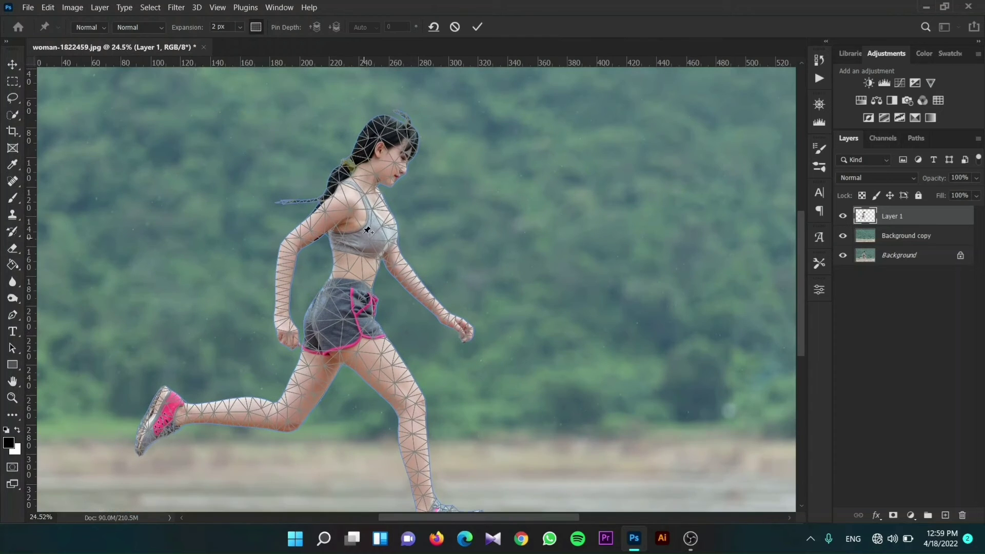
{"action": "scroll", "coordinate": [365, 283], "scroll_direction": "up", "scroll_amount": 2}
{"action": "scroll", "coordinate": [365, 283], "scroll_direction": "up", "scroll_amount": 1}
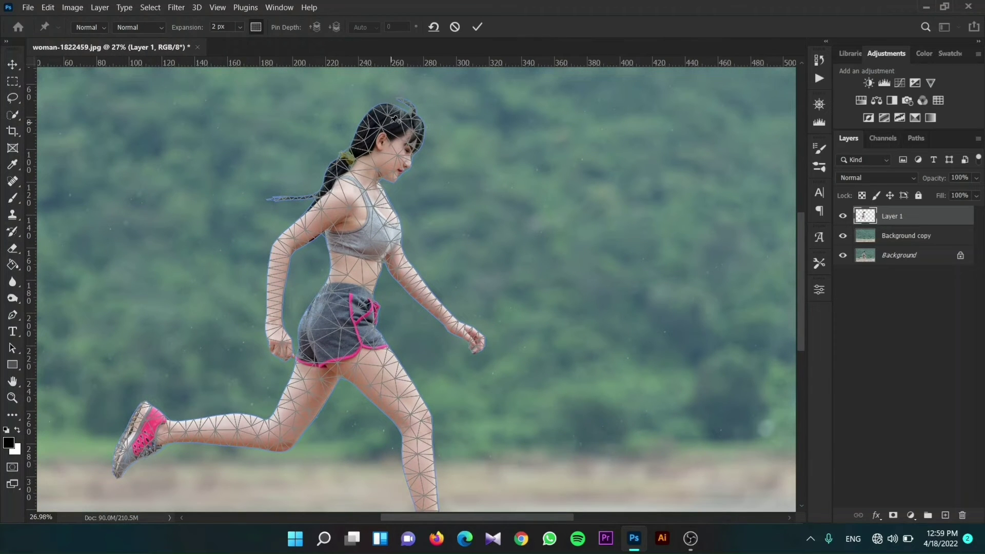
{"action": "left_click", "coordinate": [391, 122]}
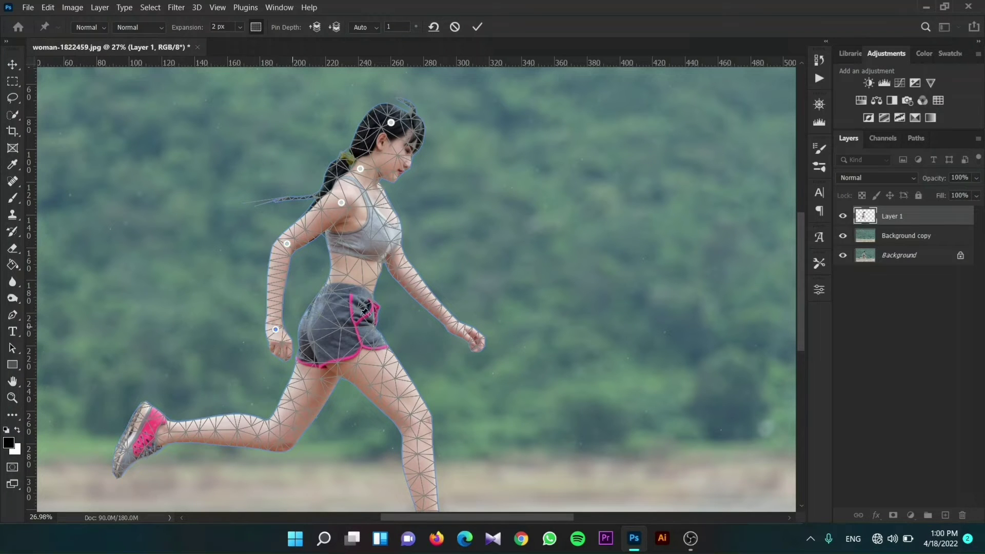
Add Puppet Warp pins on the forward elbow, forward wrist, hips and front knee
{"action": "left_click", "coordinate": [396, 263]}
{"action": "left_click", "coordinate": [452, 325]}
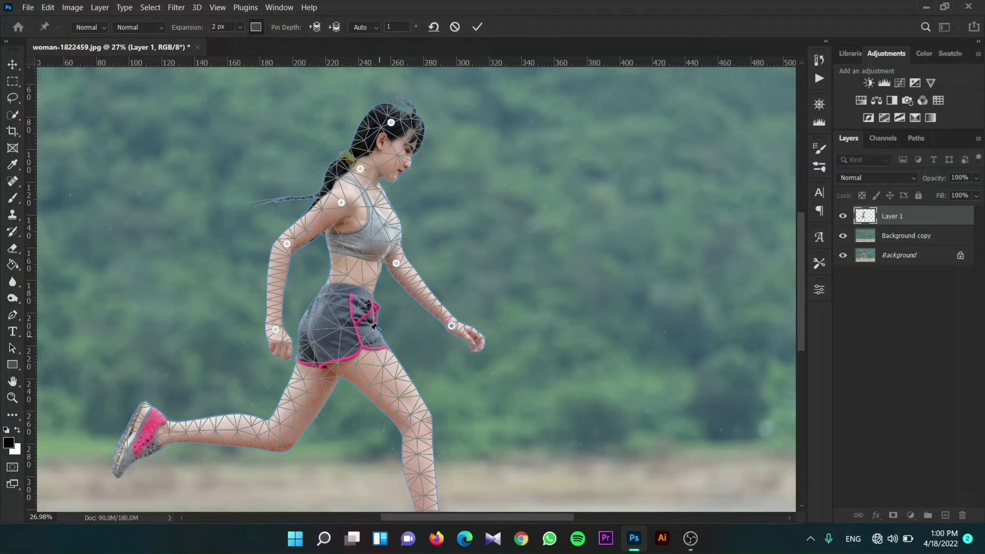
{"action": "left_click", "coordinate": [339, 319]}
{"action": "left_click", "coordinate": [423, 411]}
{"action": "scroll", "coordinate": [409, 348], "scroll_direction": "down", "scroll_amount": 3}
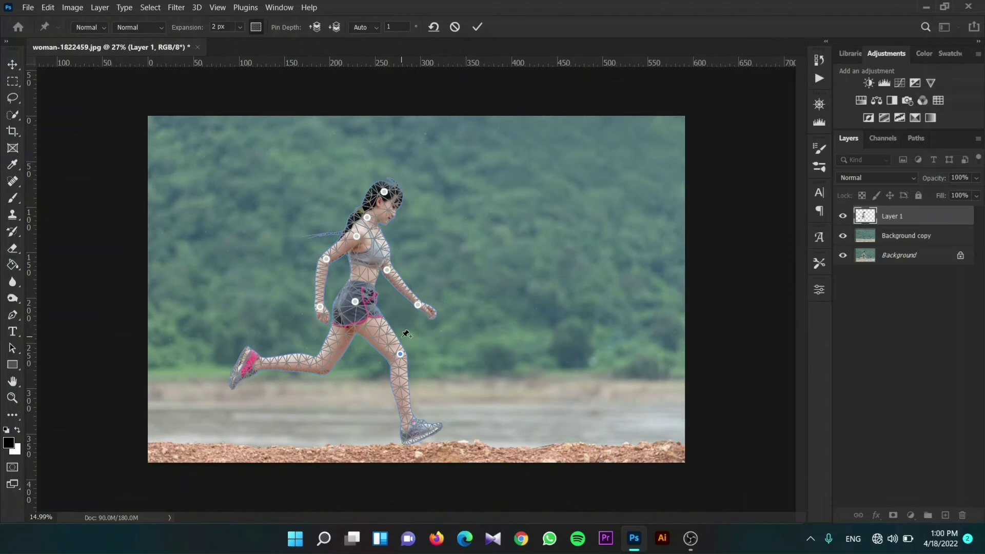
{"action": "scroll", "coordinate": [404, 444], "scroll_direction": "up", "scroll_amount": 3}
Pin the front shoe, back knee and back shoe, then lift the back foot slightly
{"action": "left_click", "coordinate": [400, 454]}
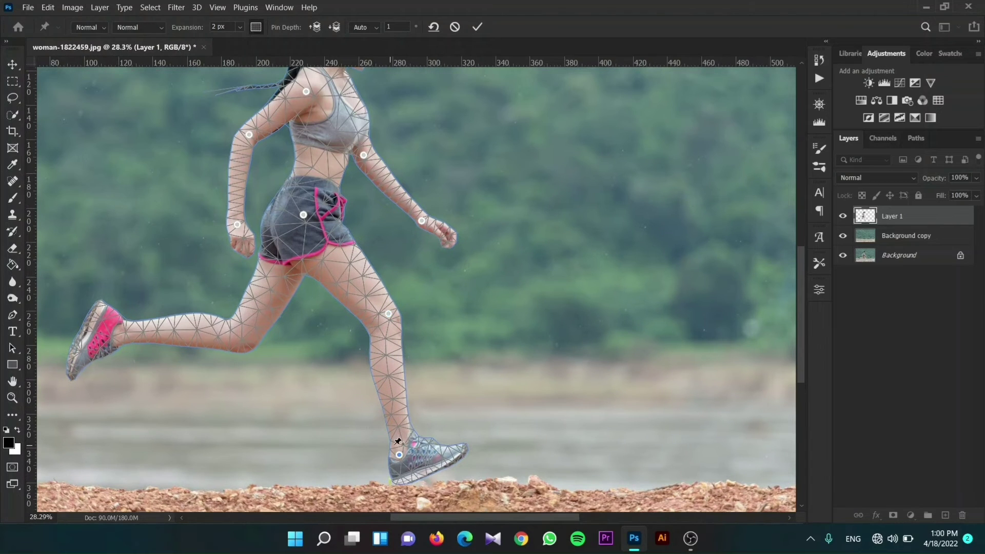
{"action": "left_click", "coordinate": [237, 329]}
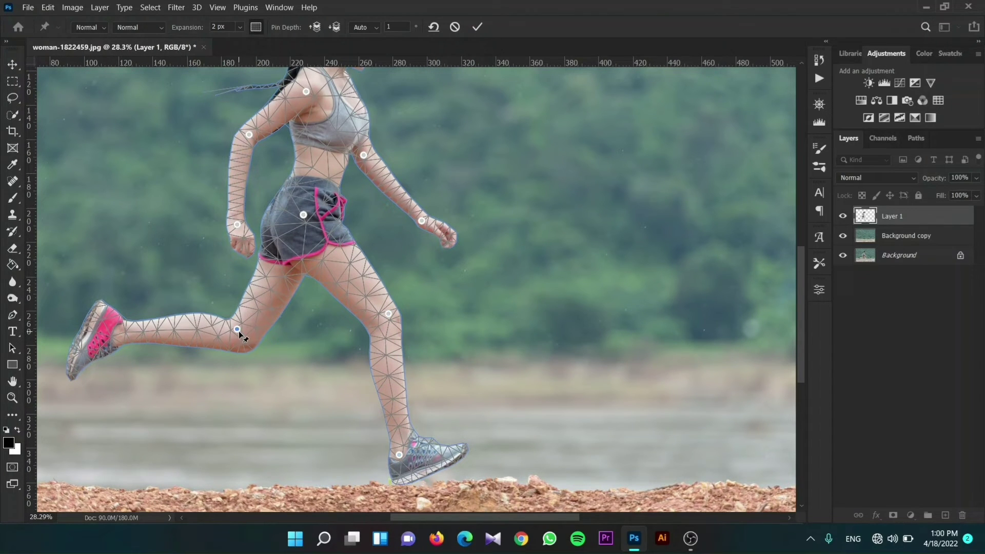
{"action": "left_click", "coordinate": [110, 331]}
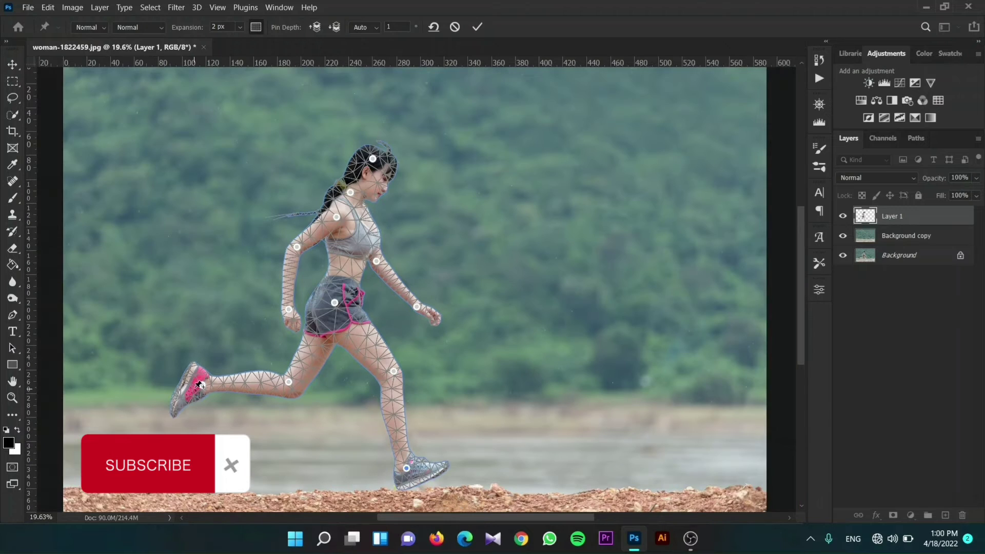
{"action": "scroll", "coordinate": [149, 349], "scroll_direction": "down", "scroll_amount": 3}
{"action": "mouse_move", "coordinate": [200, 384]}
{"action": "left_mouse_down"}
{"action": "mouse_move", "coordinate": [209, 391]}
{"action": "mouse_move", "coordinate": [194, 451]}
{"action": "mouse_move", "coordinate": [182, 391]}
{"action": "mouse_move", "coordinate": [201, 371]}
{"action": "left_mouse_up"}
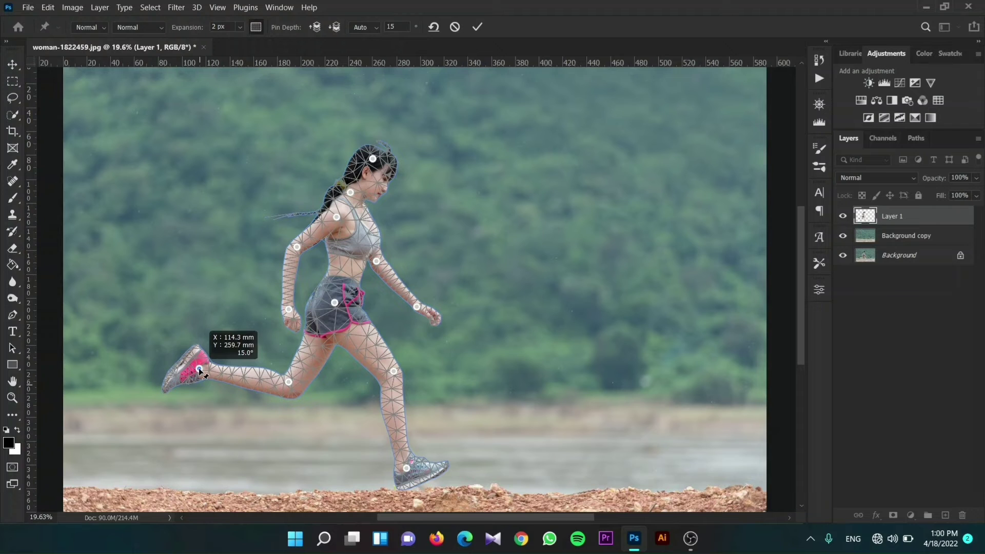
Drag the front-shoe pin back to bend the leg, and swing the back arm upward
{"action": "left_click", "coordinate": [407, 468]}
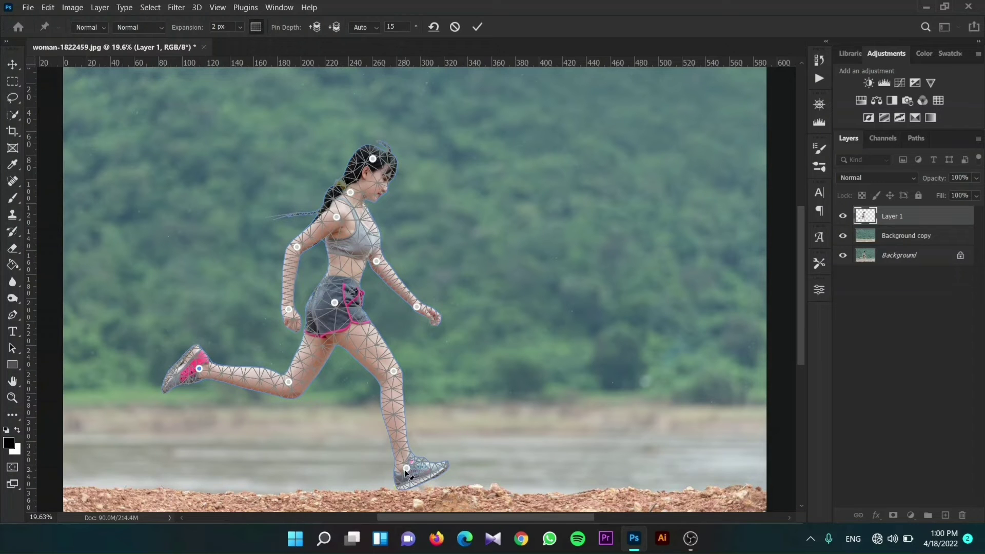
{"action": "mouse_move", "coordinate": [403, 469]}
{"action": "left_mouse_down"}
{"action": "mouse_move", "coordinate": [362, 454]}
{"action": "mouse_move", "coordinate": [361, 466]}
{"action": "left_mouse_up"}
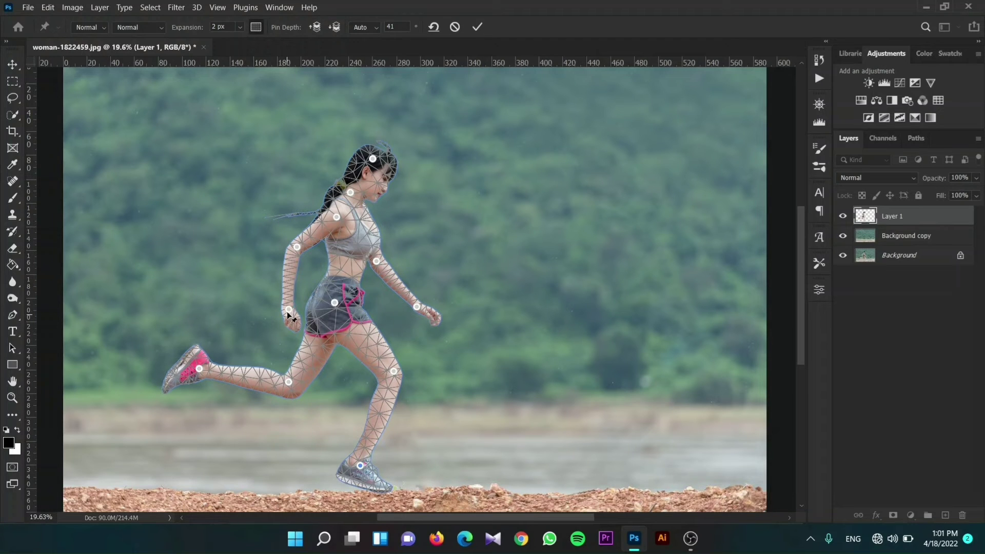
{"action": "left_click_drag", "start_coordinate": [297, 245], "coordinate": [286, 240]}
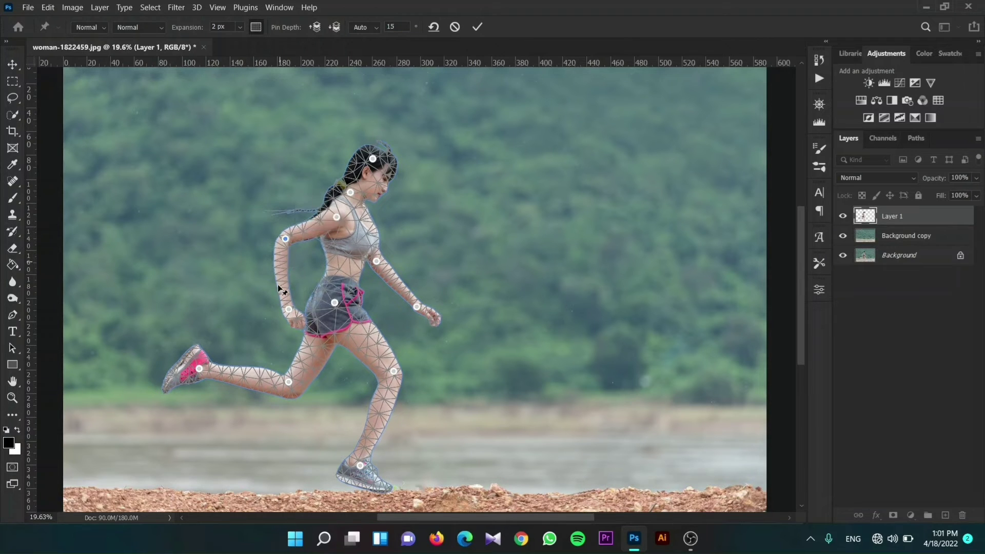
{"action": "left_click_drag", "start_coordinate": [289, 311], "coordinate": [281, 300]}
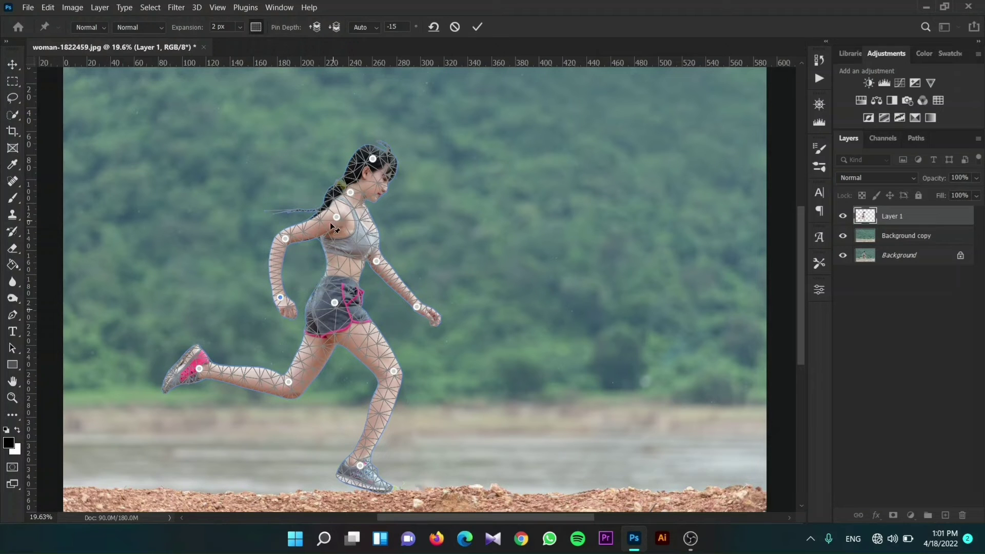
{"action": "left_click_drag", "start_coordinate": [285, 239], "coordinate": [285, 243]}
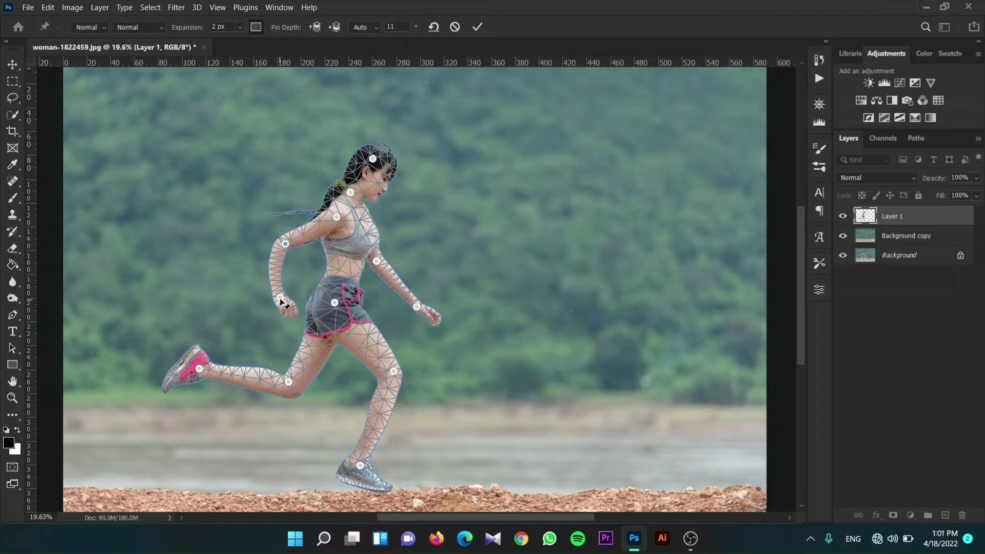
{"action": "mouse_move", "coordinate": [280, 300]}
{"action": "left_mouse_down"}
{"action": "mouse_move", "coordinate": [268, 290]}
{"action": "mouse_move", "coordinate": [286, 290]}
{"action": "left_mouse_up"}
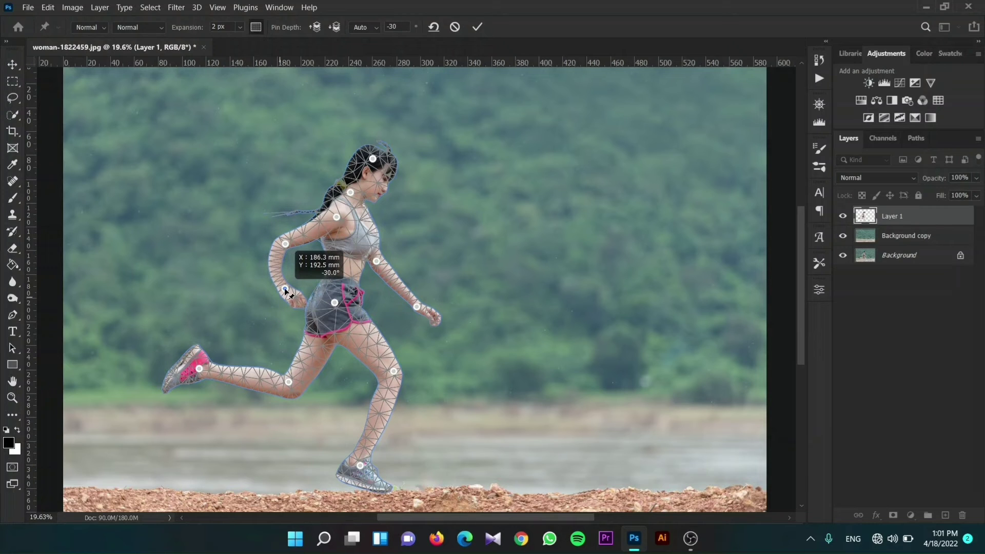
{"action": "left_click_drag", "start_coordinate": [271, 299], "coordinate": [262, 305]}
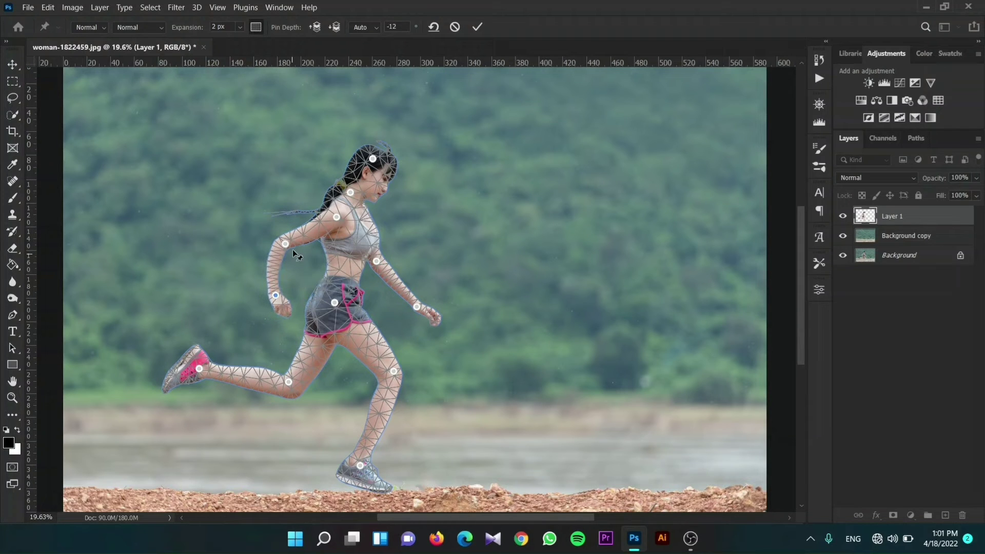
{"action": "left_click_drag", "start_coordinate": [285, 243], "coordinate": [286, 246]}
{"action": "left_click_drag", "start_coordinate": [276, 297], "coordinate": [269, 299]}
Raise the forward hand, ease the forward elbow down, and tilt the head slightly left
{"action": "left_click_drag", "start_coordinate": [417, 309], "coordinate": [421, 278]}
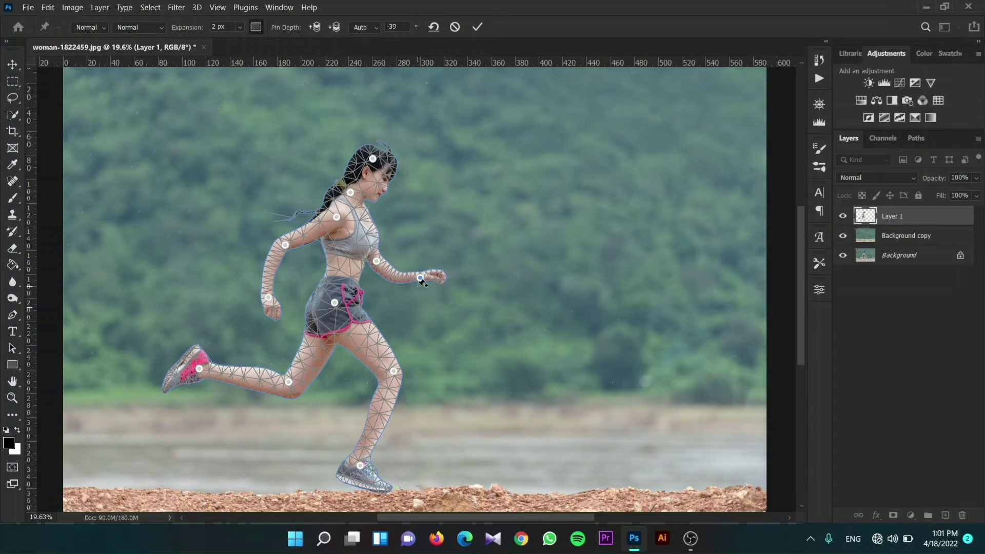
{"action": "left_click_drag", "start_coordinate": [420, 278], "coordinate": [420, 286]}
{"action": "left_click_drag", "start_coordinate": [380, 261], "coordinate": [374, 264]}
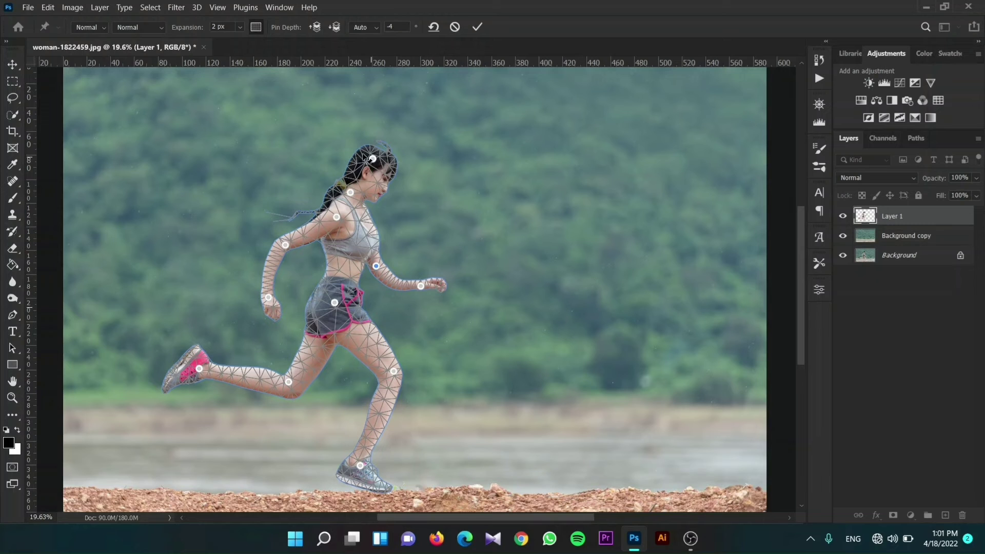
{"action": "left_click_drag", "start_coordinate": [372, 159], "coordinate": [348, 153]}
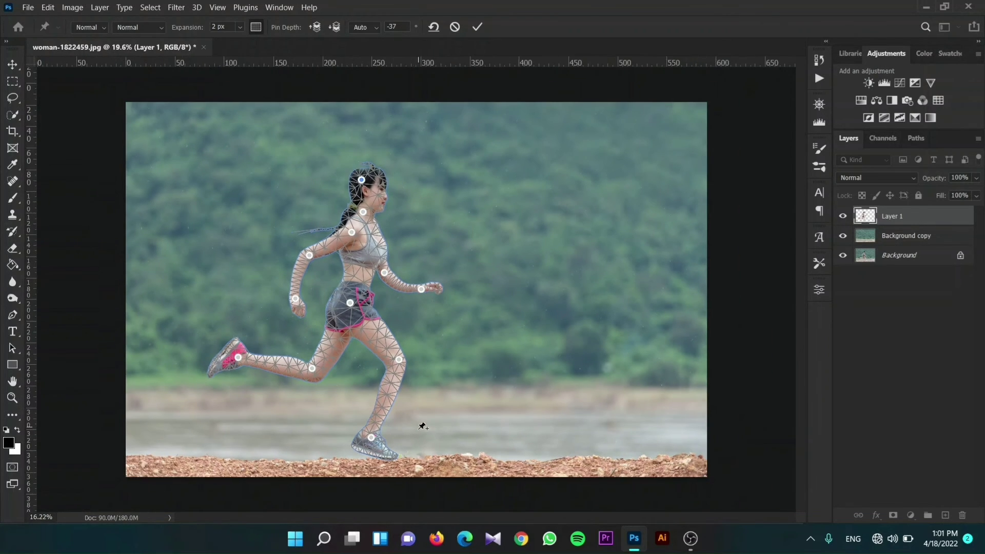
{"action": "left_click_drag", "start_coordinate": [418, 423], "coordinate": [380, 461]}
{"action": "scroll", "coordinate": [414, 371], "scroll_direction": "down", "scroll_amount": 1}
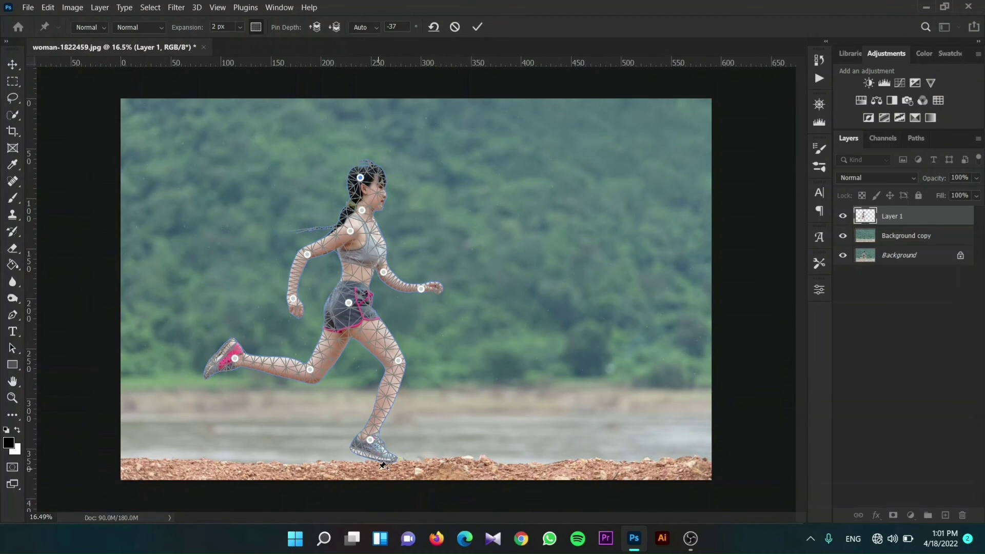
Apply the Puppet Warp when prompted after switching to the Move tool
{"action": "left_click", "coordinate": [13, 65]}
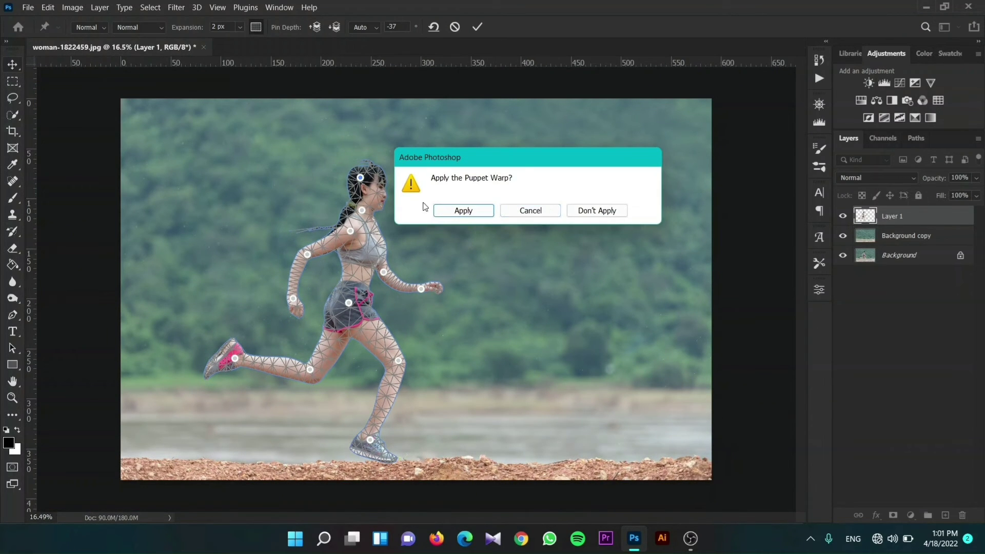
{"action": "left_click", "coordinate": [475, 212]}
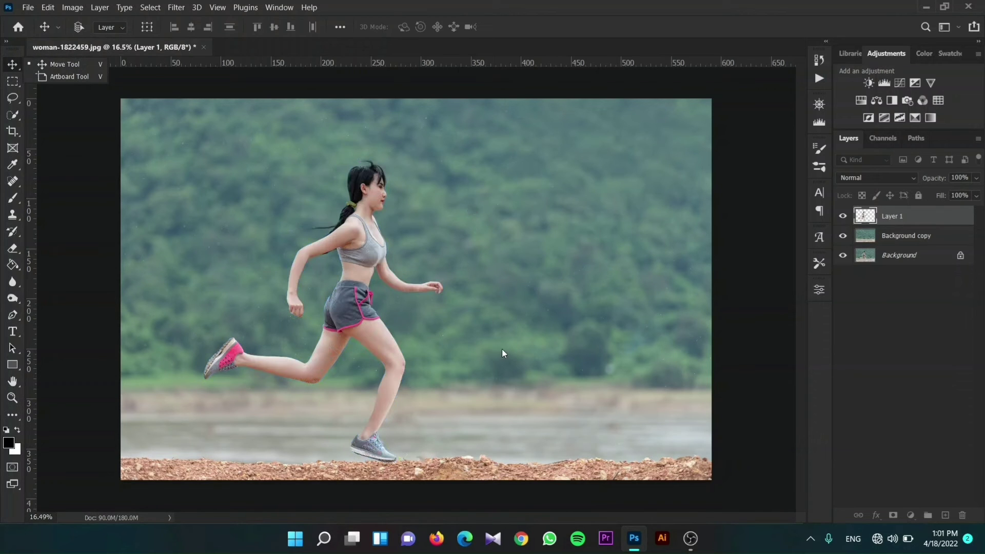
{"action": "scroll", "coordinate": [503, 350], "scroll_direction": "down", "scroll_amount": 2}
{"action": "scroll", "coordinate": [461, 369], "scroll_direction": "up", "scroll_amount": 4}
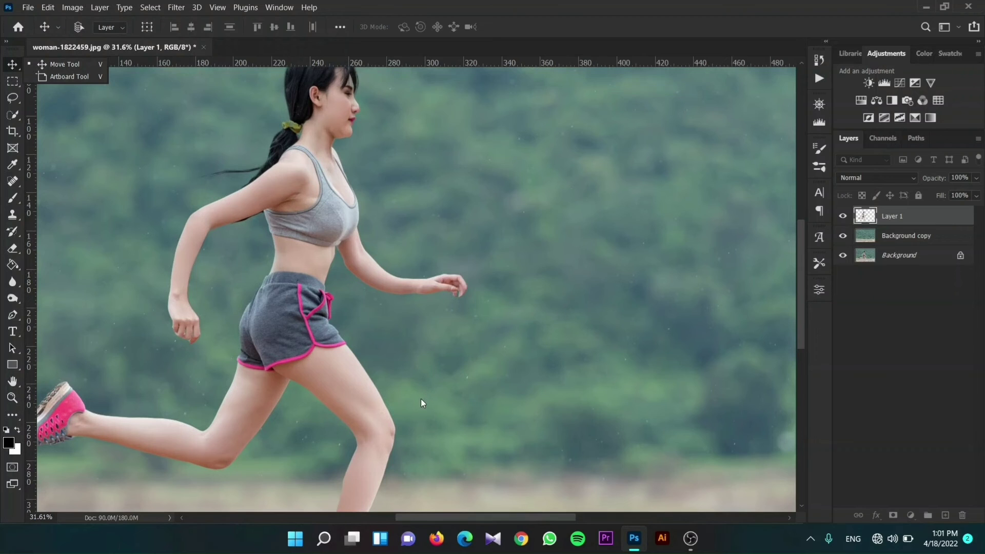
{"action": "scroll", "coordinate": [420, 400], "scroll_direction": "down", "scroll_amount": 1}
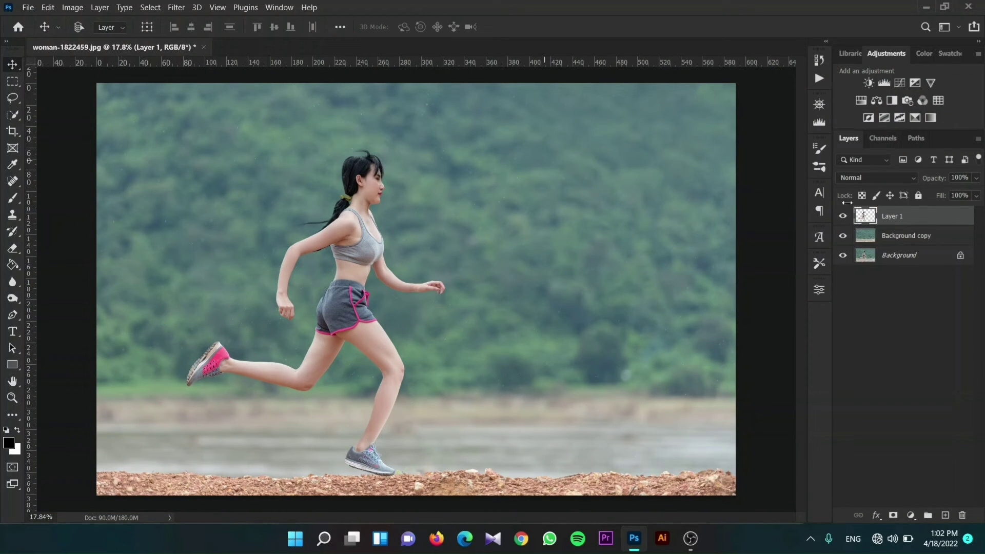
{"action": "left_click_drag", "start_coordinate": [843, 216], "coordinate": [842, 236]}
{"action": "key", "text": "ctrl+minus"}
{"action": "key", "text": "ctrl+minus"}
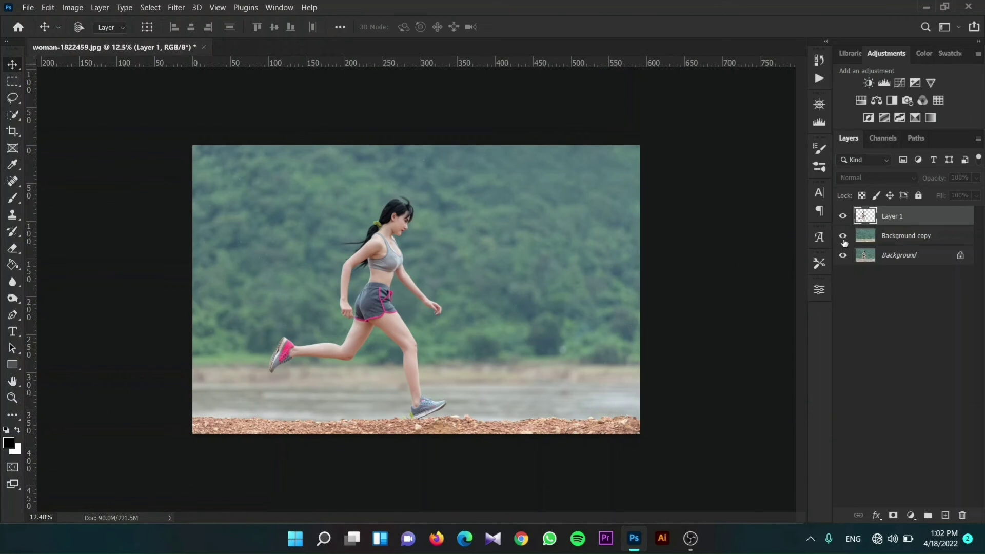
{"action": "scroll", "coordinate": [415, 379], "scroll_direction": "up", "scroll_amount": 2}
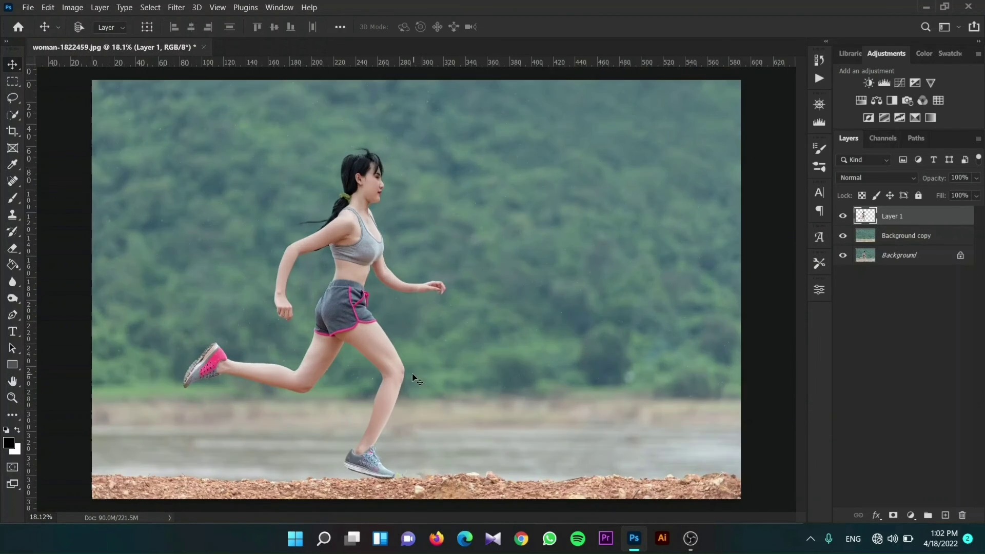
{"action": "scroll", "coordinate": [416, 380], "scroll_direction": "down", "scroll_amount": 1}
{"action": "scroll", "coordinate": [416, 379], "scroll_direction": "down", "scroll_amount": 1}
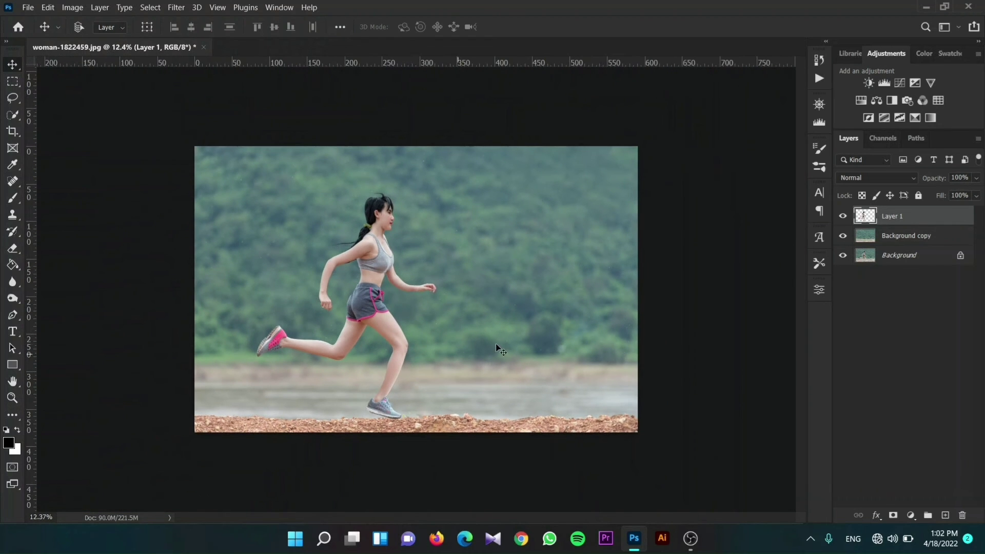
{"action": "left_click", "coordinate": [843, 217]}
{"action": "left_click", "coordinate": [843, 216]}
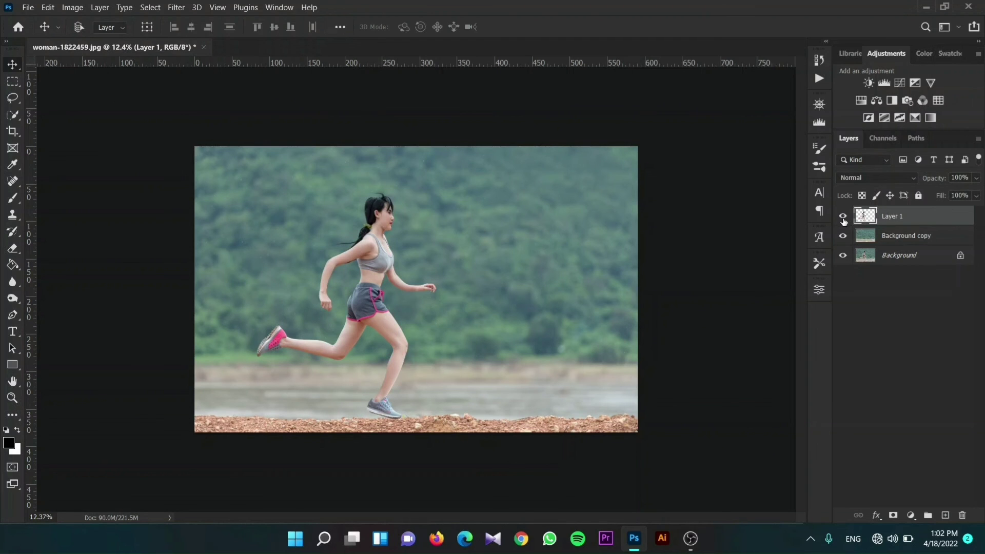